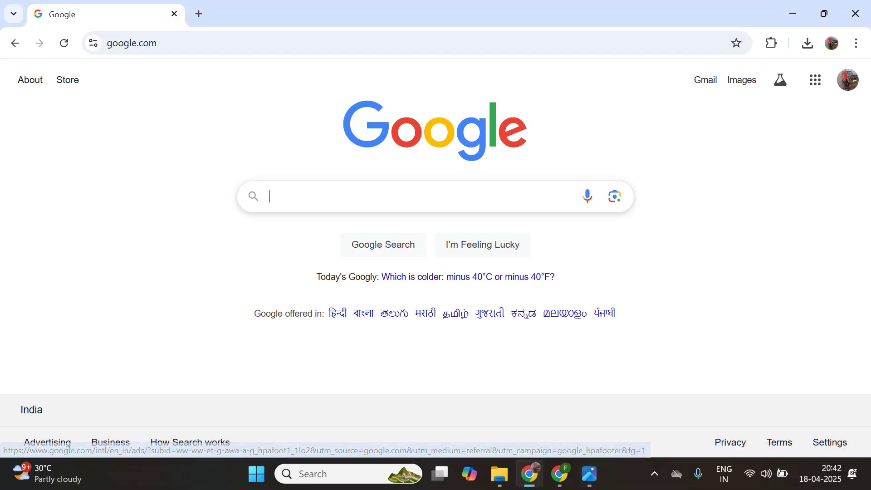
# - Search Google for 'postgresql download' using the suggestion offered after typing 'post'
pyautogui.write('post')
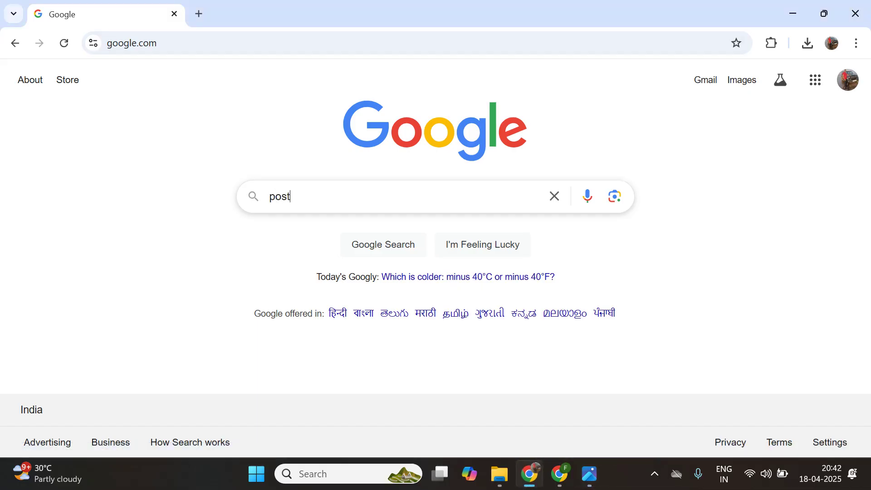
pyautogui.press('Down')
pyautogui.press('Return')
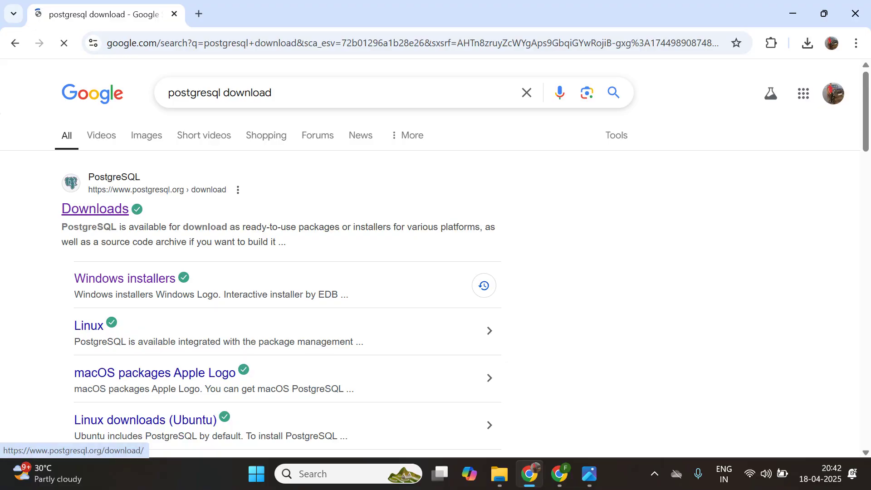
# - Follow the PostgreSQL.org Downloads result through Windows installers to EDB's download page
pyautogui.click(96, 209)
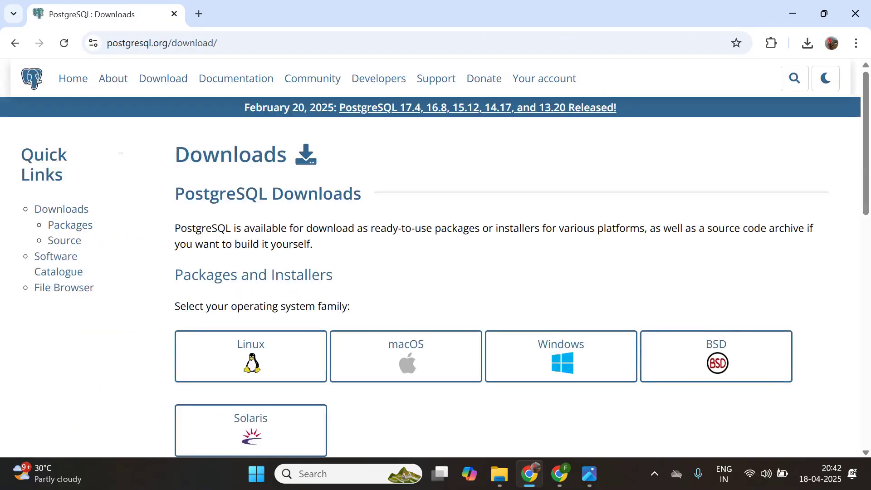
pyautogui.scroll(-1, 560, 288)
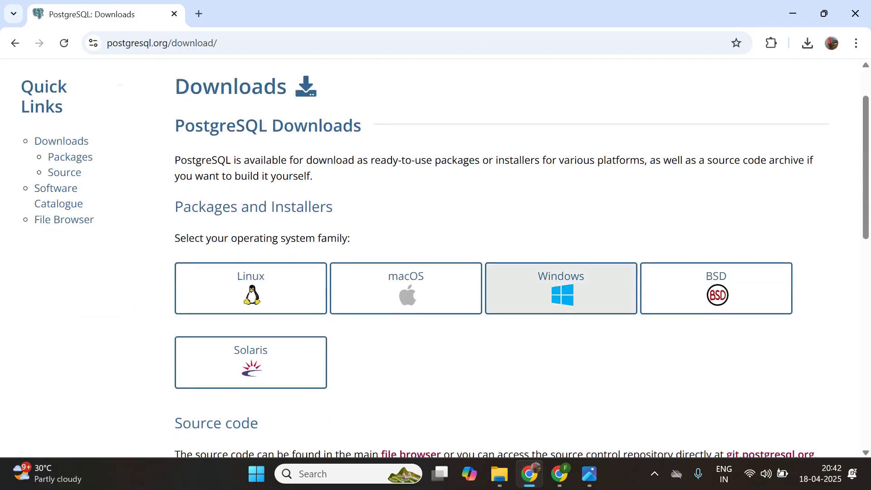
pyautogui.click(560, 288)
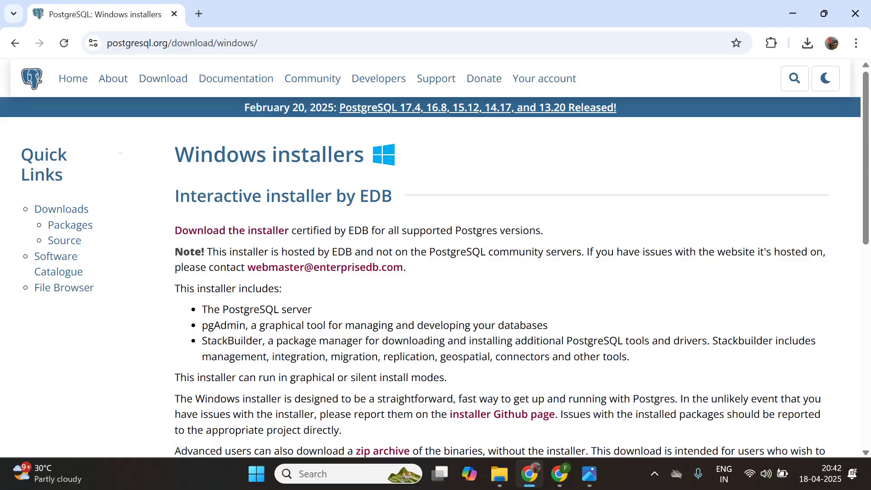
pyautogui.click(231, 230)
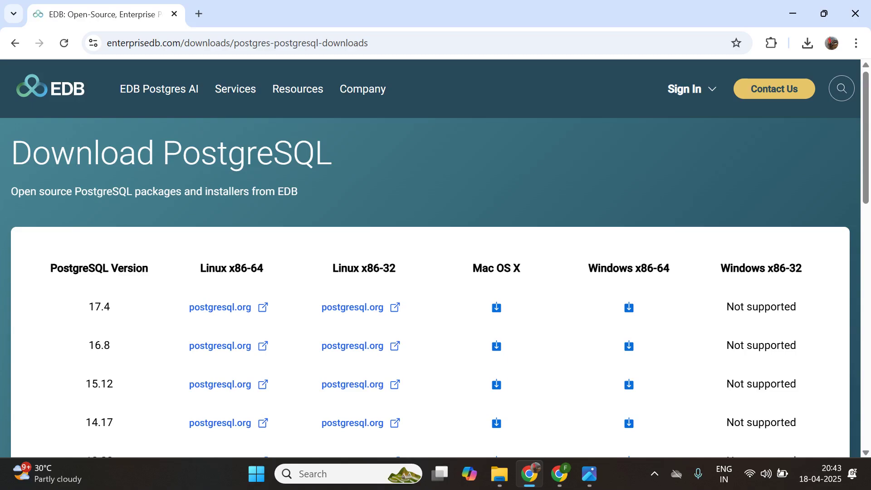
# - Download the PostgreSQL 17.4 Windows x86-64 installer from the EDB page
pyautogui.click(497, 307)
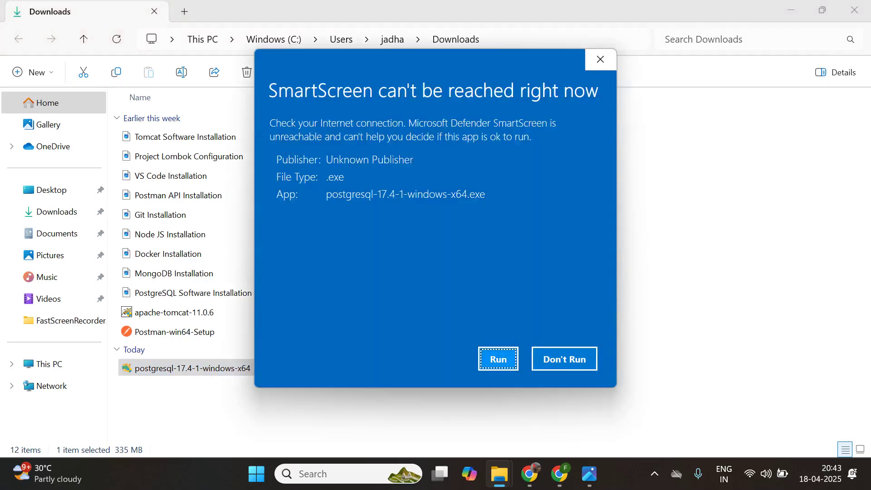
# - Let the installer run past SmartScreen and bring the PostgreSQL Software Installation image forward in Photos
pyautogui.click(499, 359)
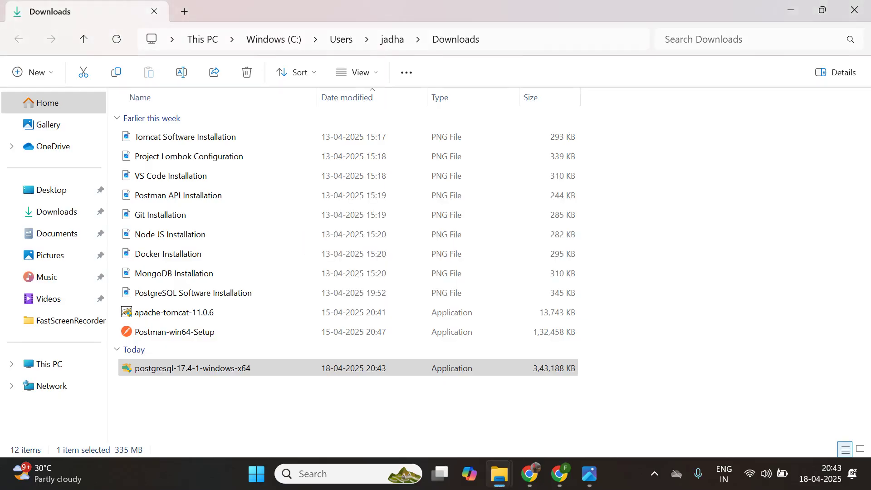
pyautogui.moveTo(589, 474)
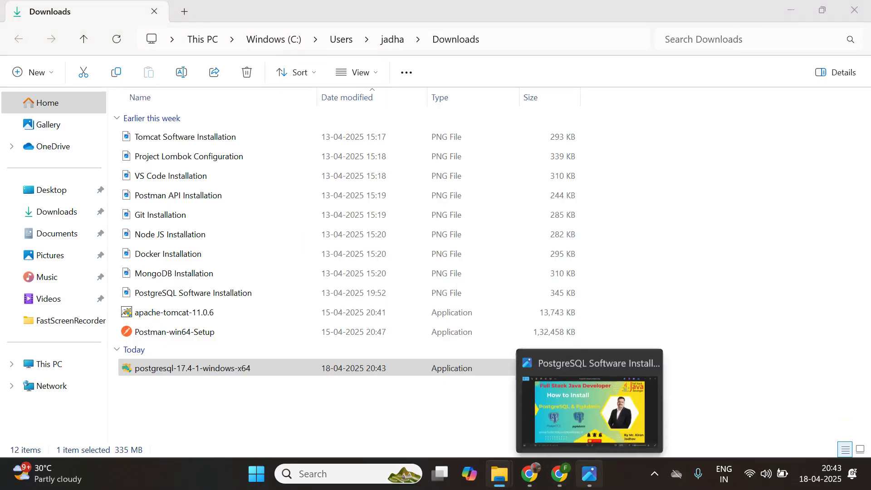
pyautogui.click(590, 408)
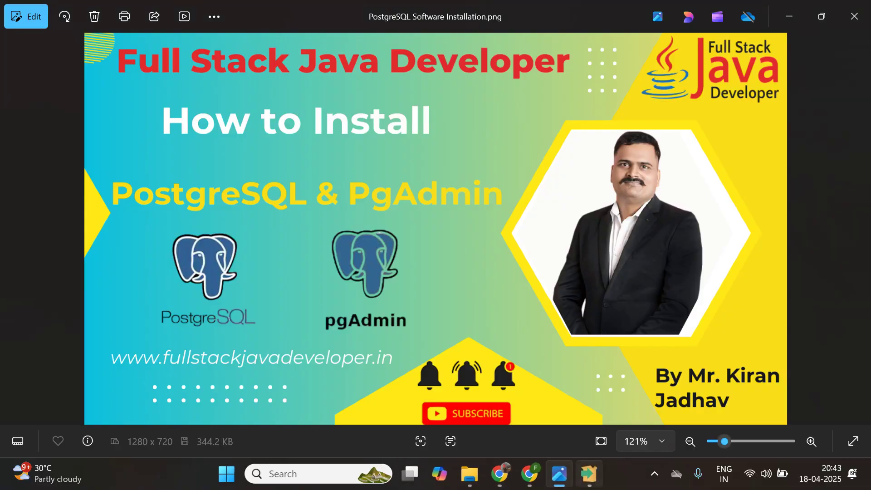
# - Accept the default installation directory, all four components and the default data directory
pyautogui.press('Return')
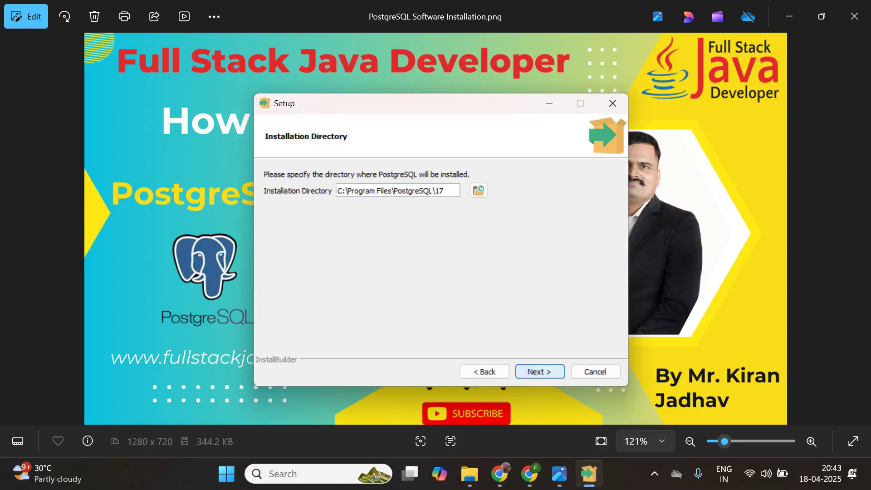
pyautogui.press('Return')
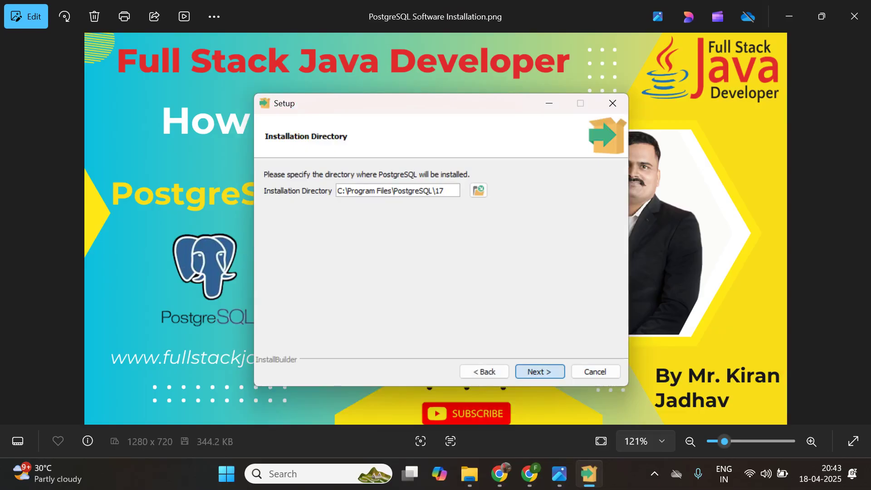
pyautogui.press('Return')
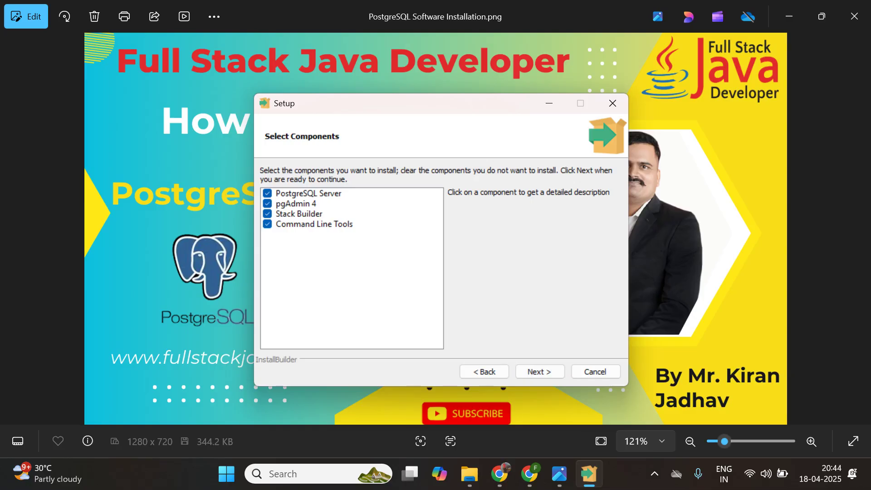
pyautogui.press('Return')
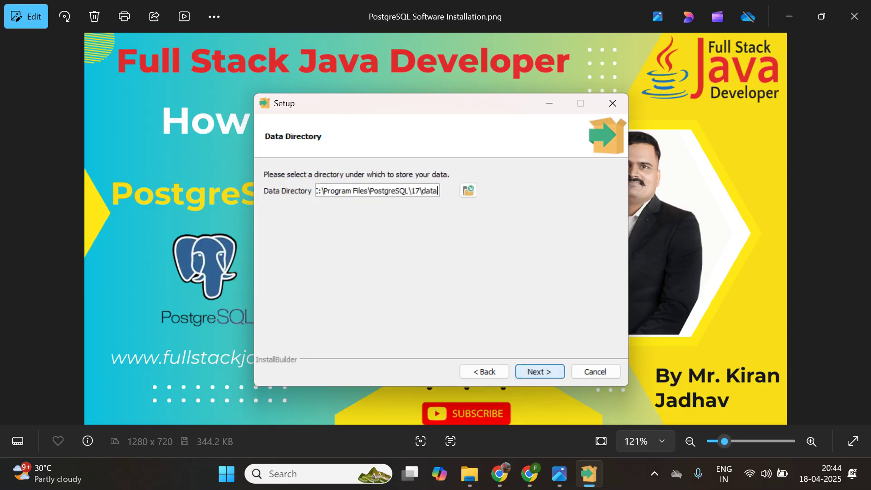
pyautogui.press('Return')
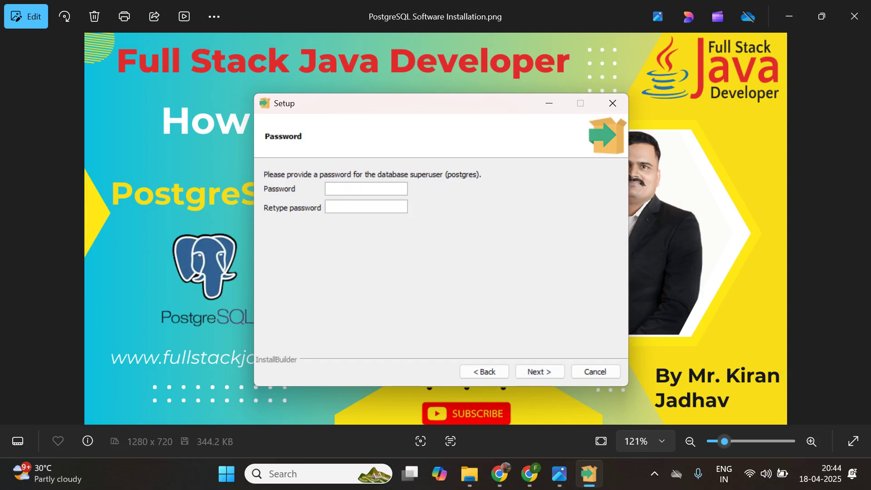
# - Set and confirm the superuser password, keeping port 5432 and default advanced options
pyautogui.write('postgrespostgres')
pyautogui.press('Return')
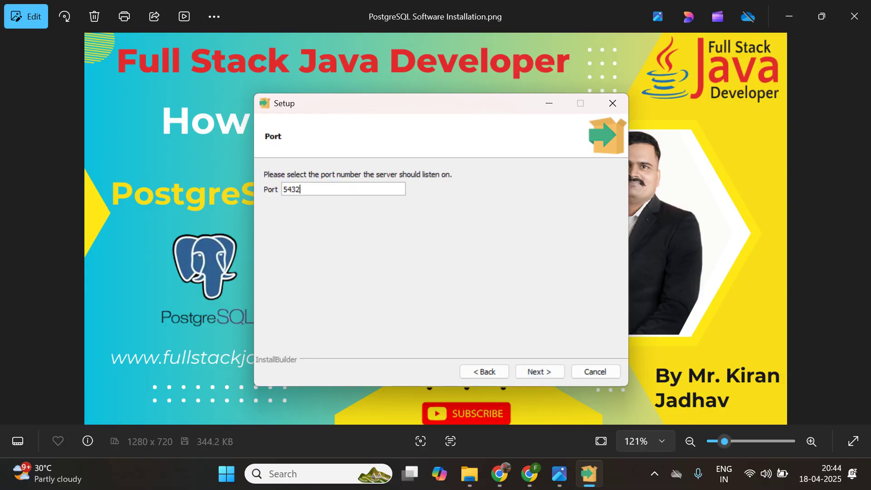
pyautogui.press('Return')
pyautogui.press('Return')
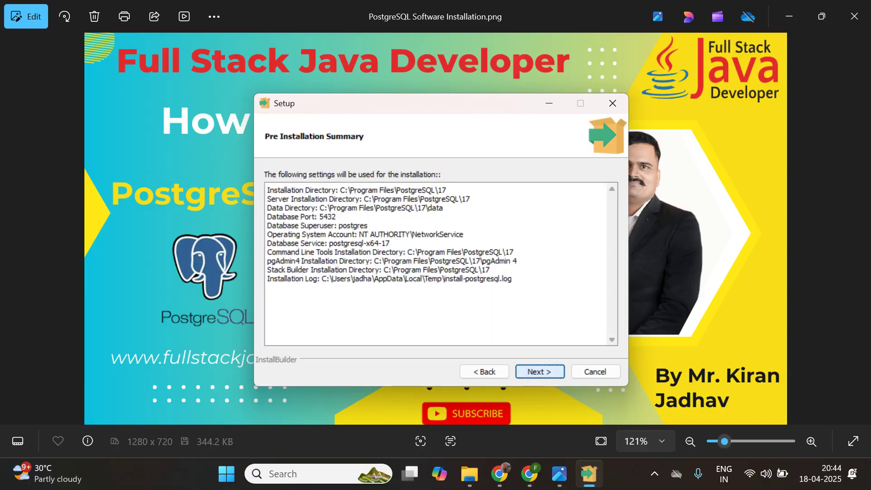
# - Start the PostgreSQL 17.4 installation from the summary and let it run about halfway
pyautogui.press('Return')
pyautogui.press('Return')
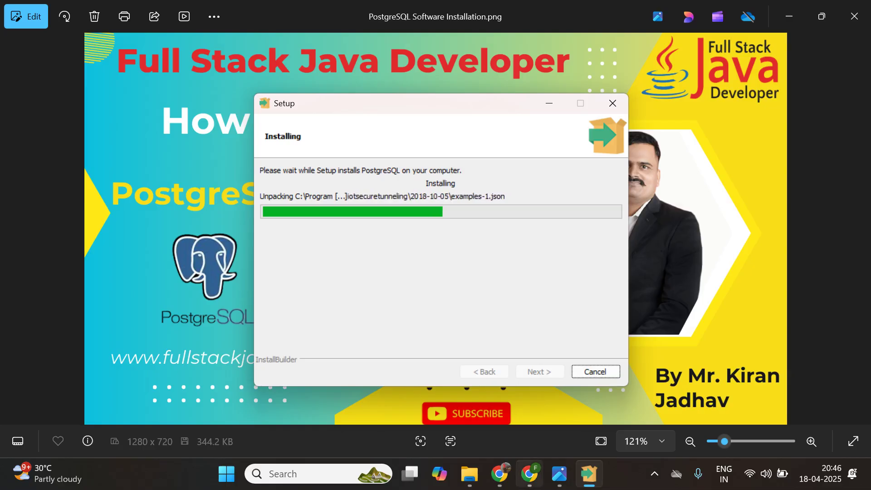
# - Switch to Chrome, view the Full Stack Java Developer channel's Popular videos, then its Playlists
pyautogui.click(529, 474)
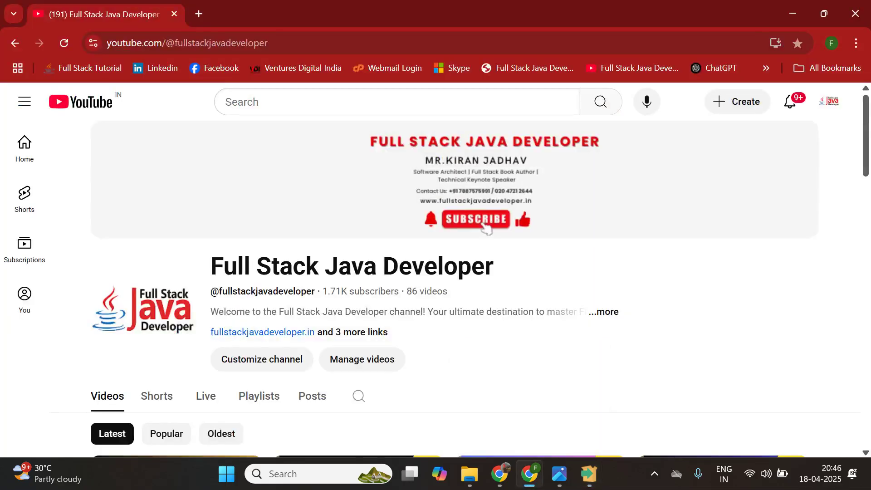
pyautogui.scroll(-4, 435, 272)
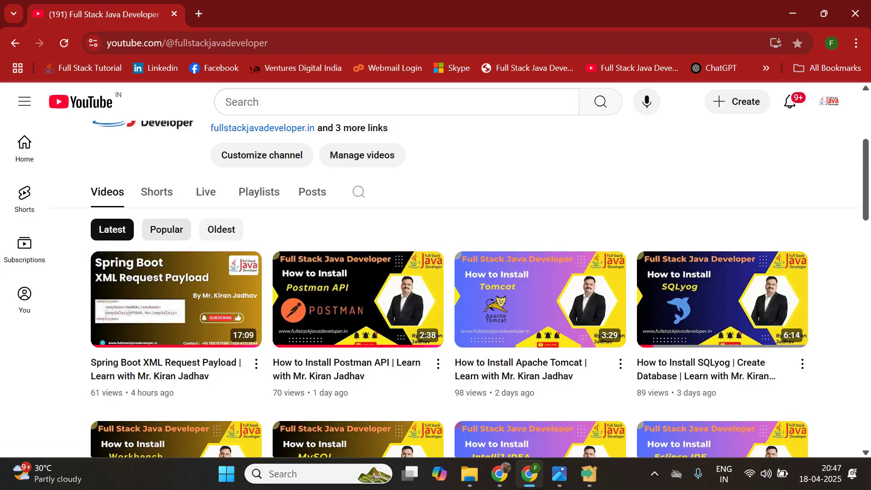
pyautogui.click(167, 229)
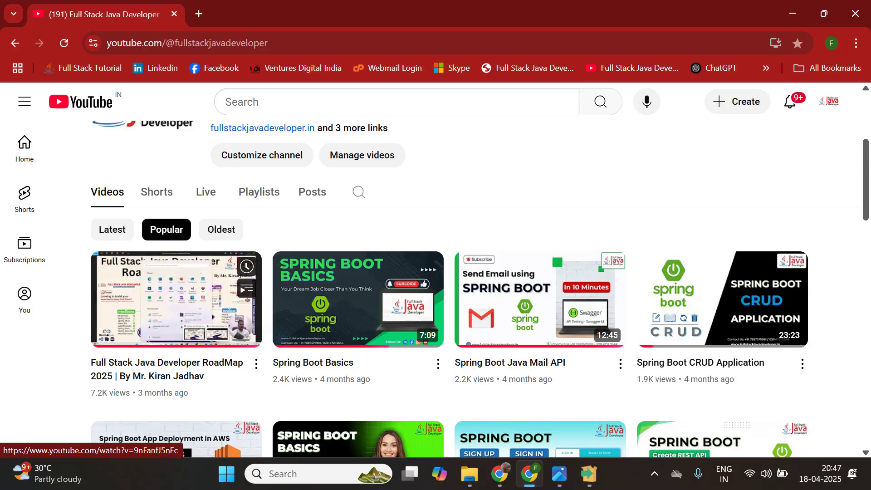
pyautogui.click(259, 192)
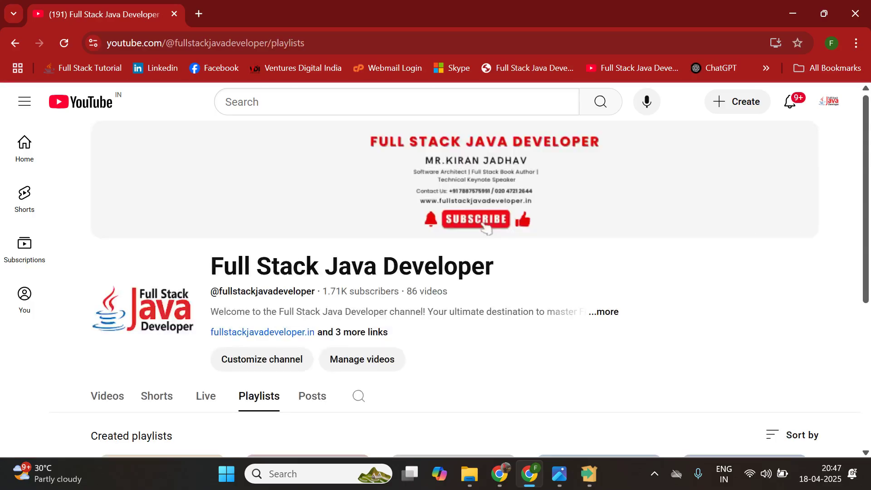
# - Scroll through the five created playlists, from JDK installation to Chapter 1 Java introduction
pyautogui.scroll(-4, 486, 227)
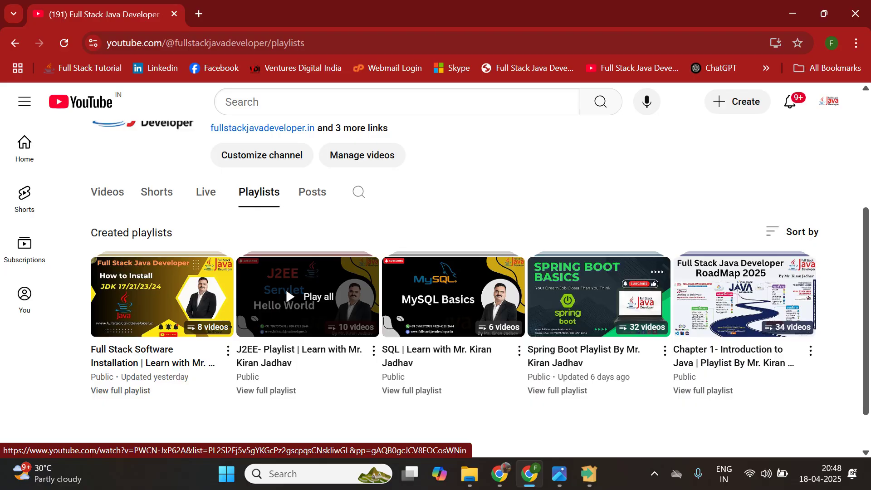
pyautogui.scroll(-1, 286, 288)
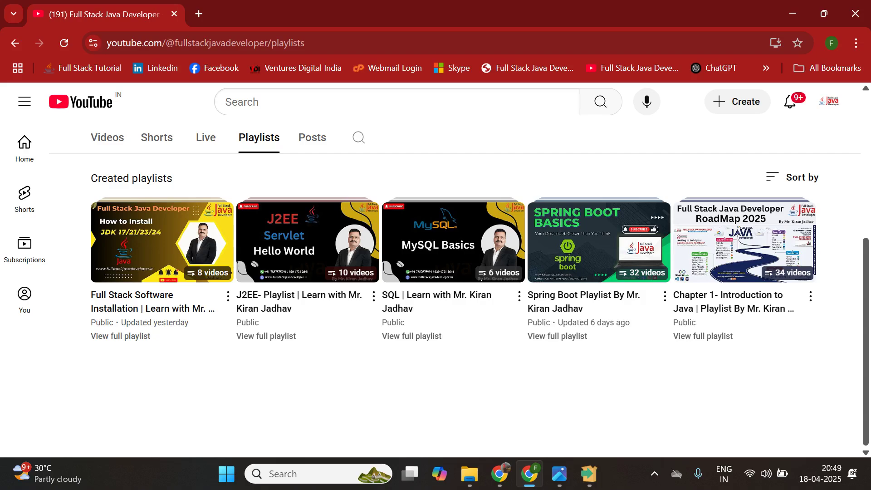
# - Open the channel's Posts tab, scroll through the published polls, and return to the top
pyautogui.click(312, 137)
pyautogui.scroll(-10, 286, 235)
pyautogui.scroll(-10, 363, 273)
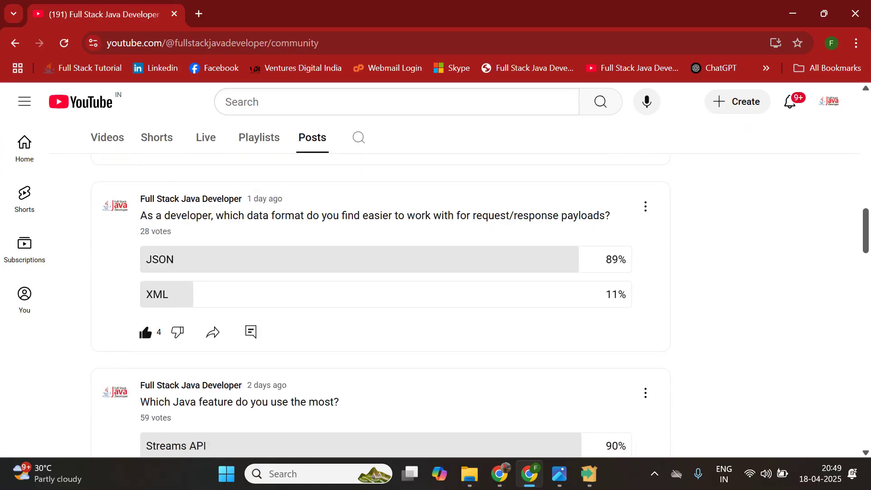
pyautogui.scroll(-3, 381, 304)
pyautogui.scroll(-6, 381, 304)
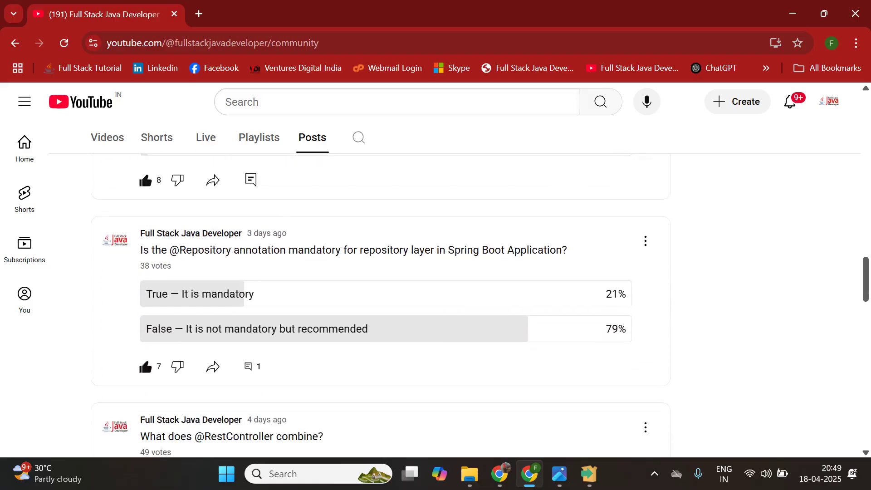
pyautogui.scroll(15, 381, 304)
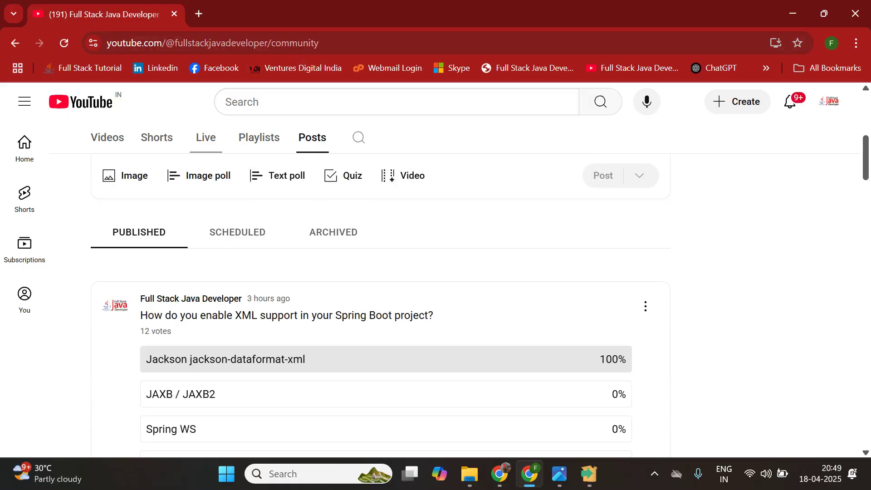
# - Browse the channel's Live, Shorts and Videos tabs, then return to the running Setup installer
pyautogui.click(206, 138)
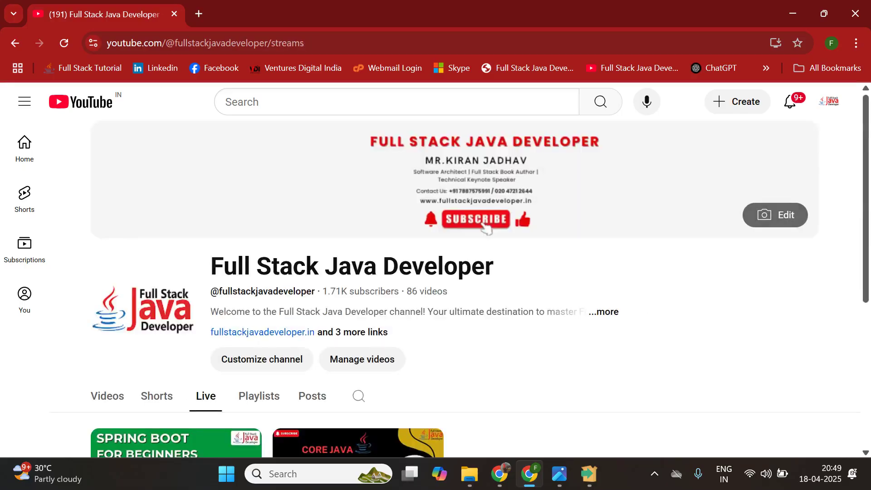
pyautogui.scroll(-3, 485, 174)
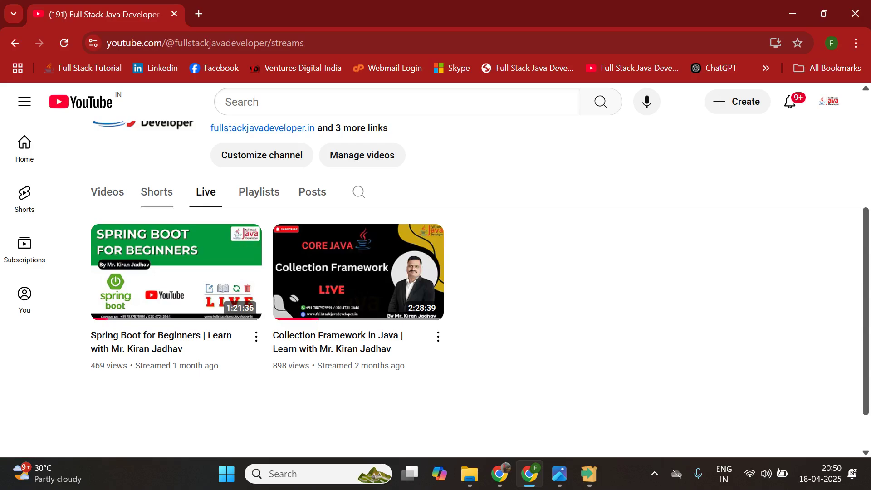
pyautogui.click(157, 191)
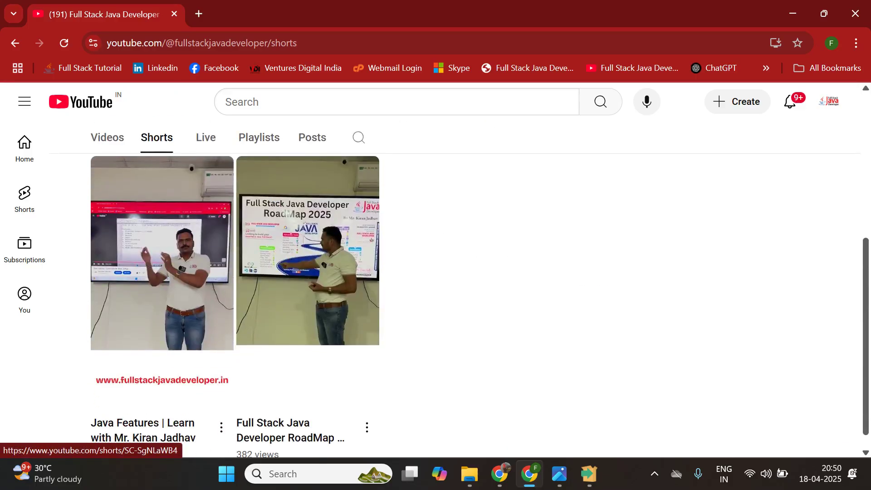
pyautogui.scroll(3, 162, 254)
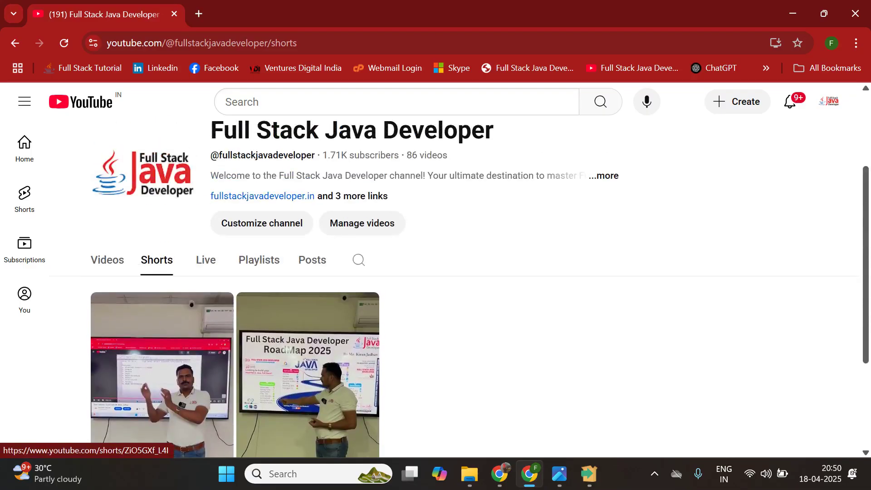
pyautogui.click(107, 260)
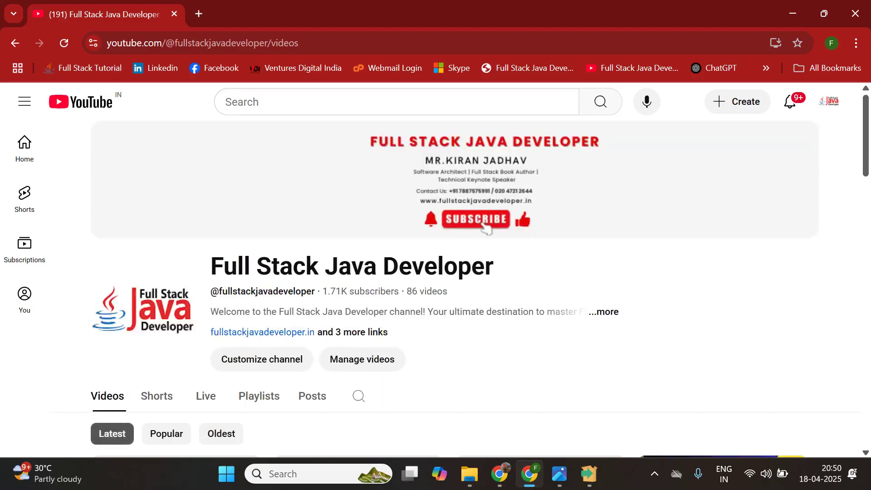
pyautogui.scroll(-4, 436, 272)
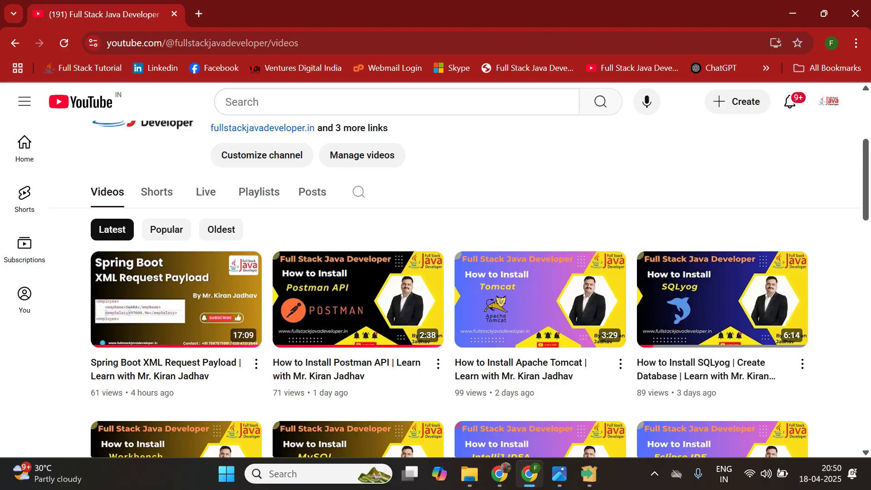
pyautogui.moveTo(589, 474)
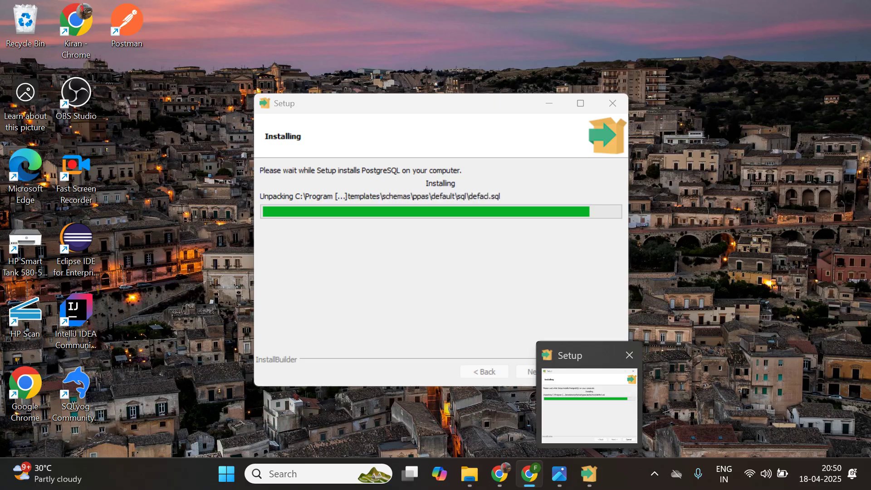
# - Keep the PostgreSQL installer in front, briefly checking the title image, while installation runs to completion
pyautogui.click(589, 404)
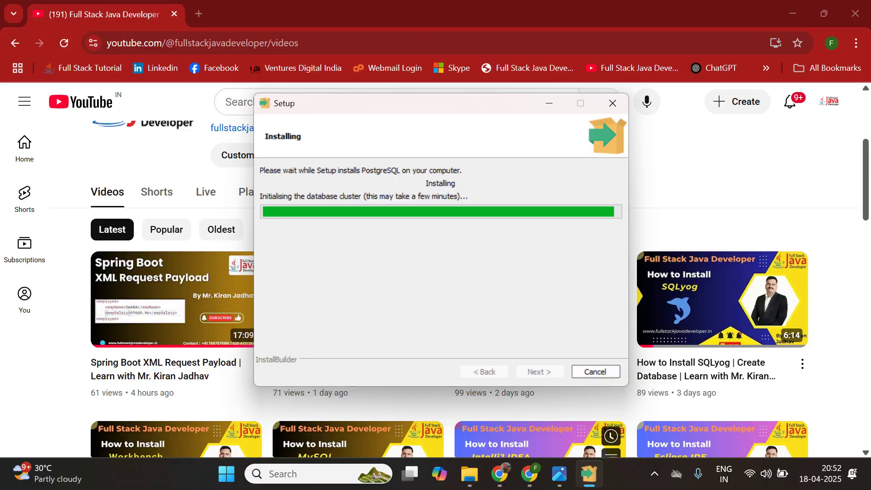
pyautogui.click(560, 474)
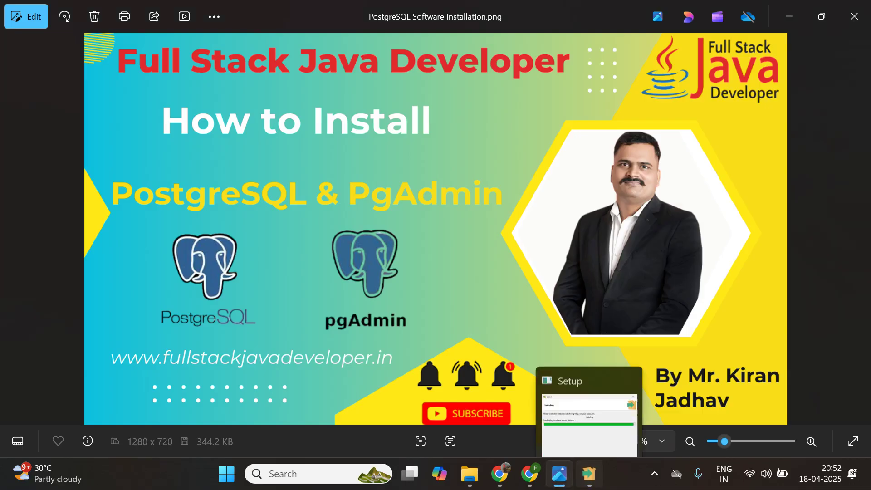
pyautogui.click(589, 474)
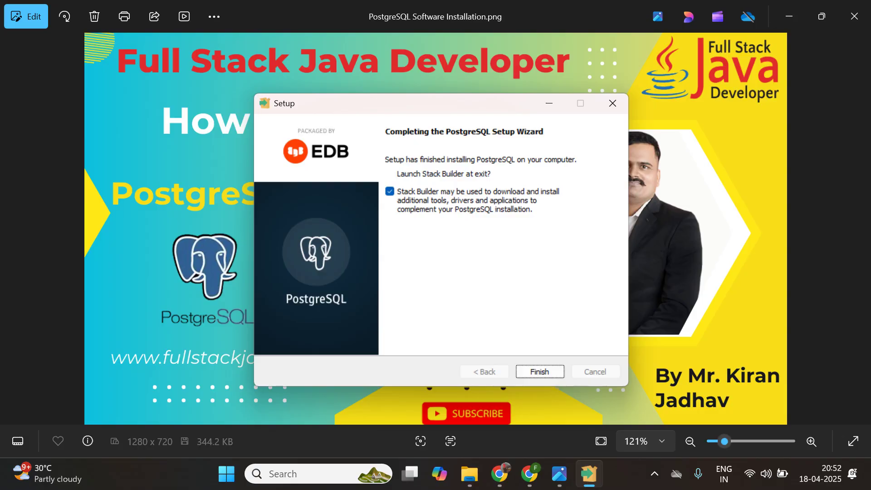
# - Finish setup and select the PostgreSQL 17 (x64) installation on port 5432 in Stack Builder
pyautogui.press('Return')
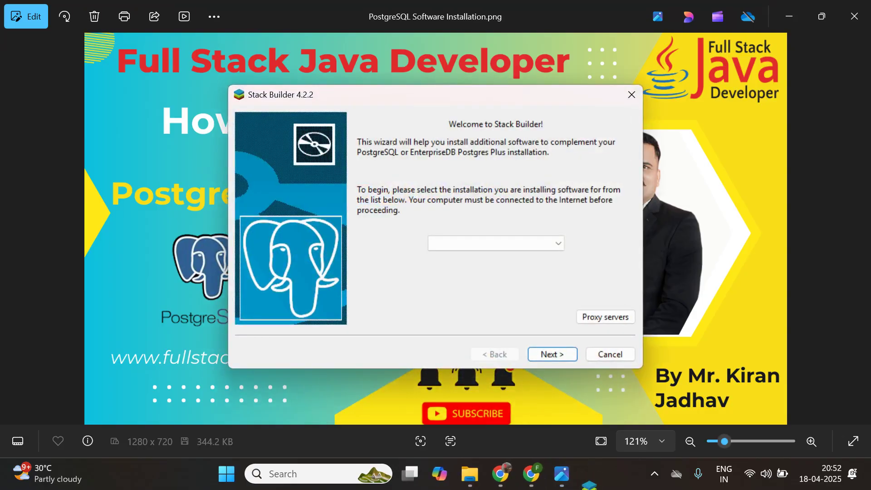
pyautogui.hotkey('alt', 'Down')
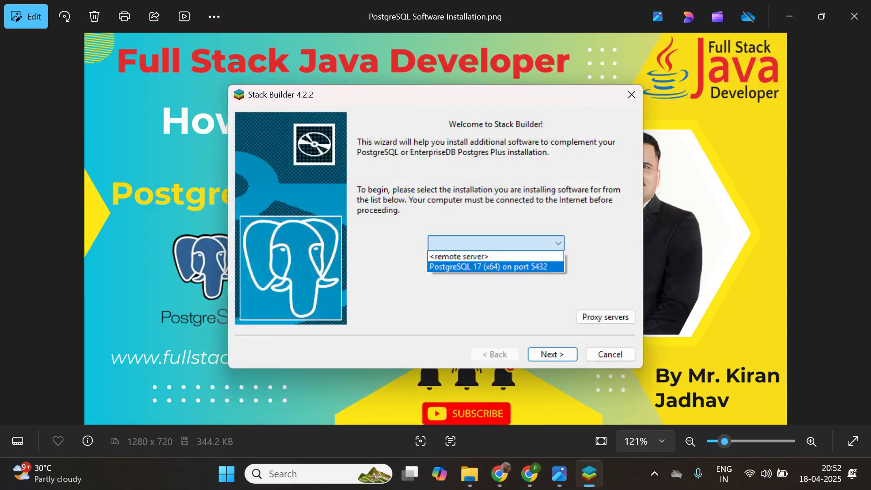
pyautogui.press('Return')
pyautogui.click(552, 355)
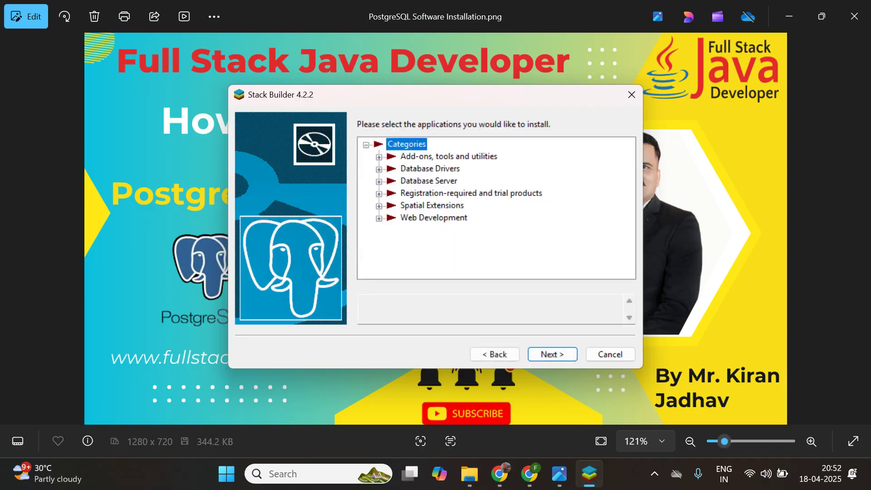
# - Tick pgAgent (64 bit) under Add-ons, tools and utilities and start its download
pyautogui.click(379, 157)
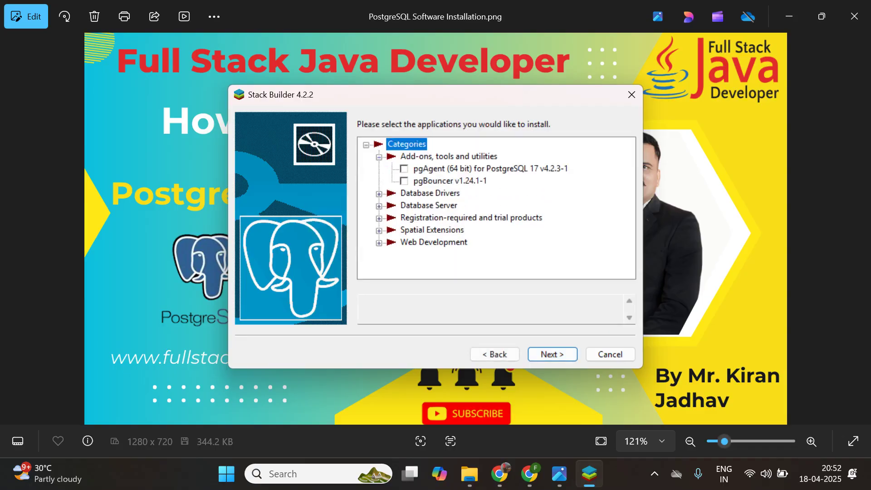
pyautogui.click(490, 169)
pyautogui.click(552, 354)
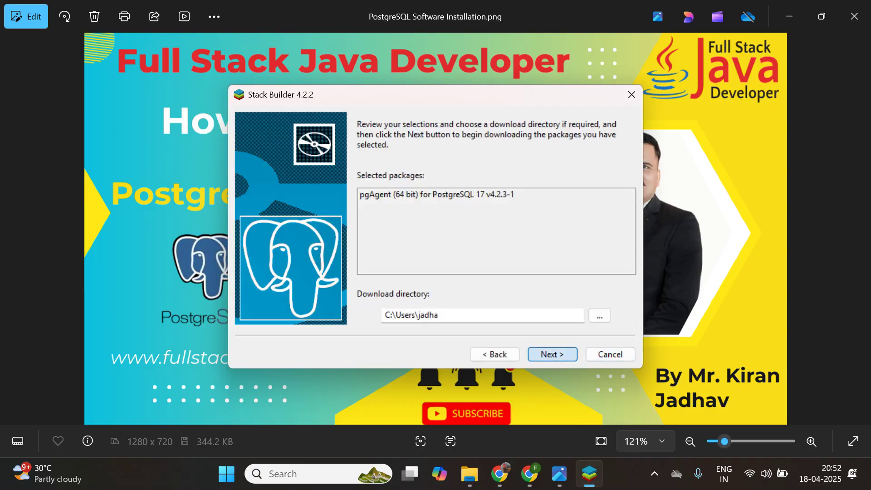
pyautogui.click(553, 354)
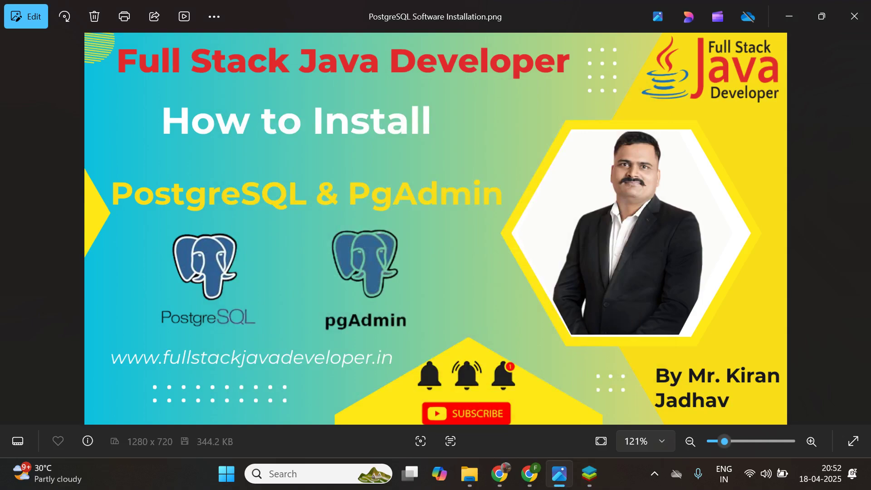
# - Open pgAdmin 4, connect to the PostgreSQL 17 server and bring up the Databases context menu
pyautogui.press('super')
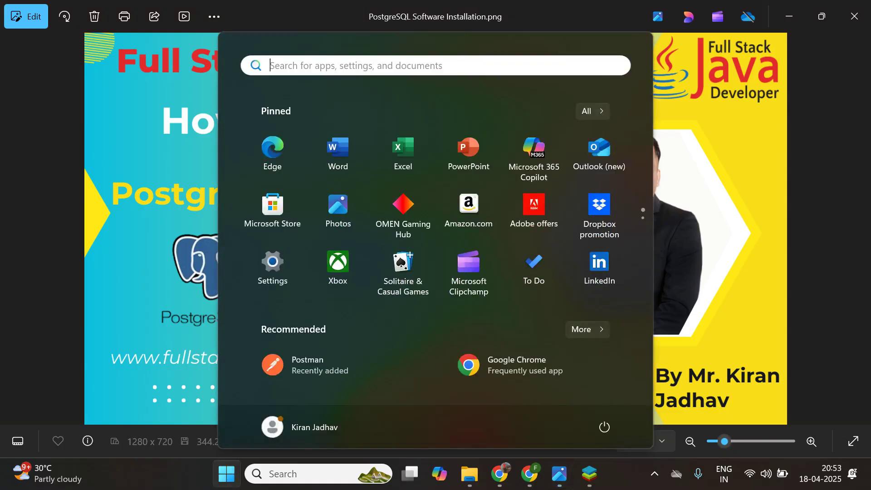
pyautogui.write('pg')
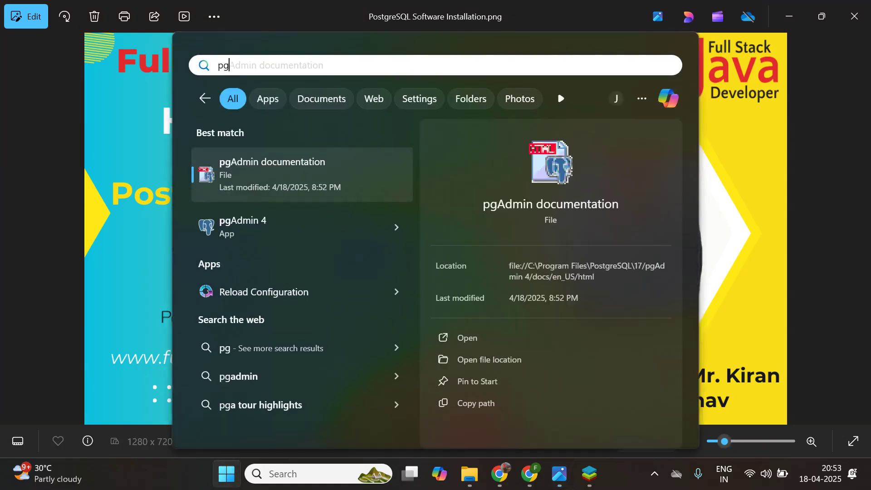
pyautogui.press('BackSpace')
pyautogui.press('BackSpace')
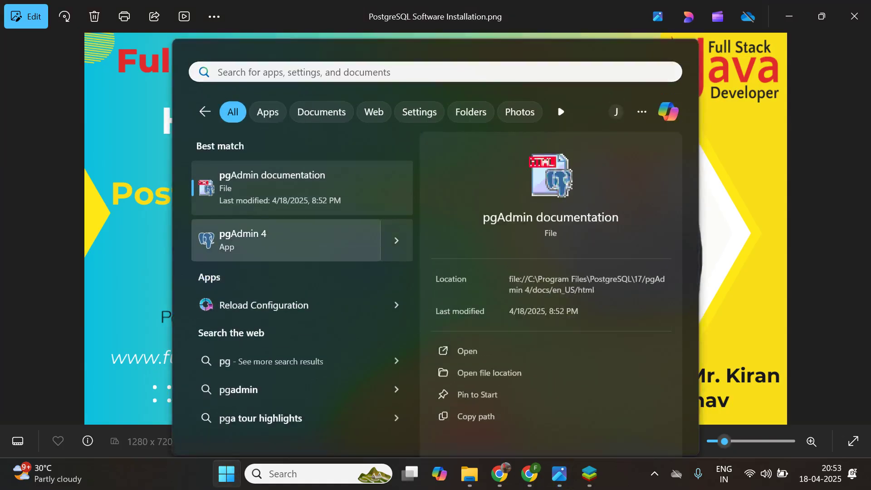
pyautogui.press('Escape')
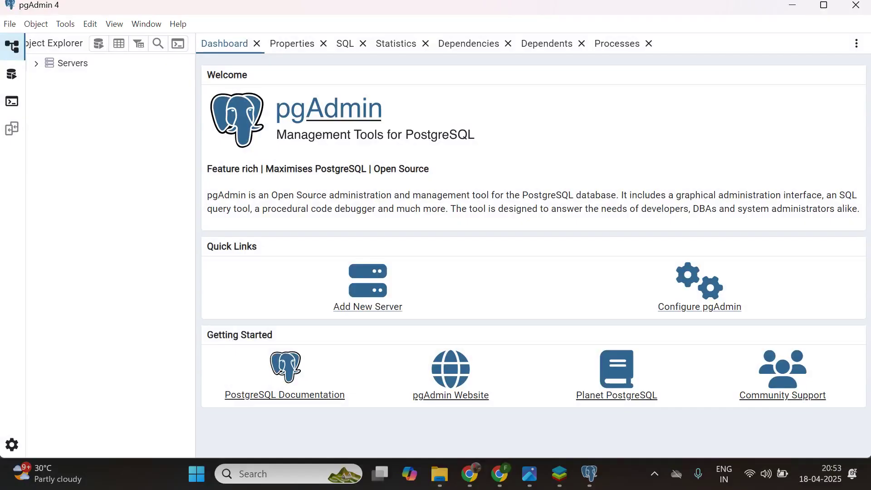
pyautogui.click(73, 63)
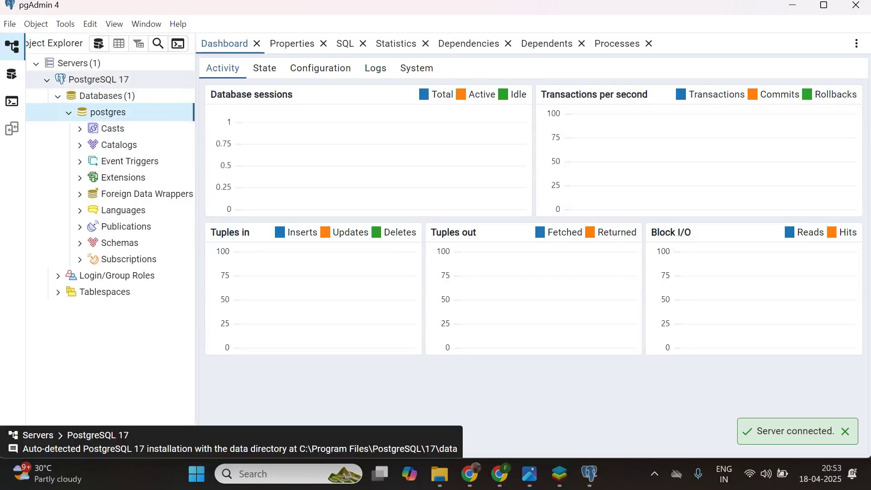
pyautogui.rightClick(111, 96)
# - Open Create > Database, enter the name hrmdb and try to save it
pyautogui.moveTo(136, 106)
pyautogui.click(253, 107)
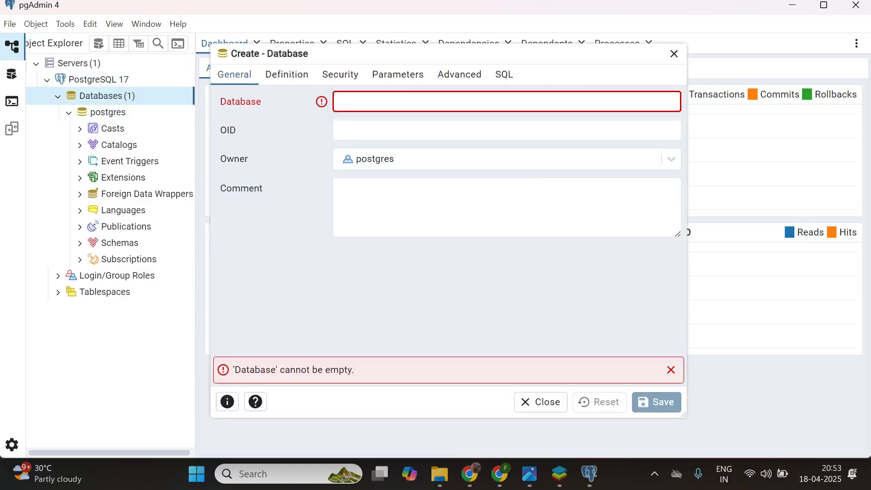
pyautogui.write('hem')
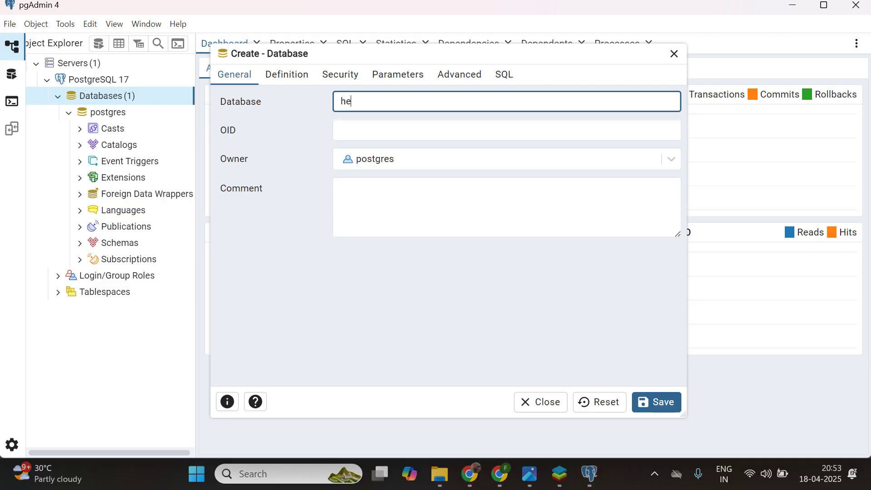
pyautogui.press('BackSpace')
pyautogui.press('BackSpace')
pyautogui.write('rmdb')
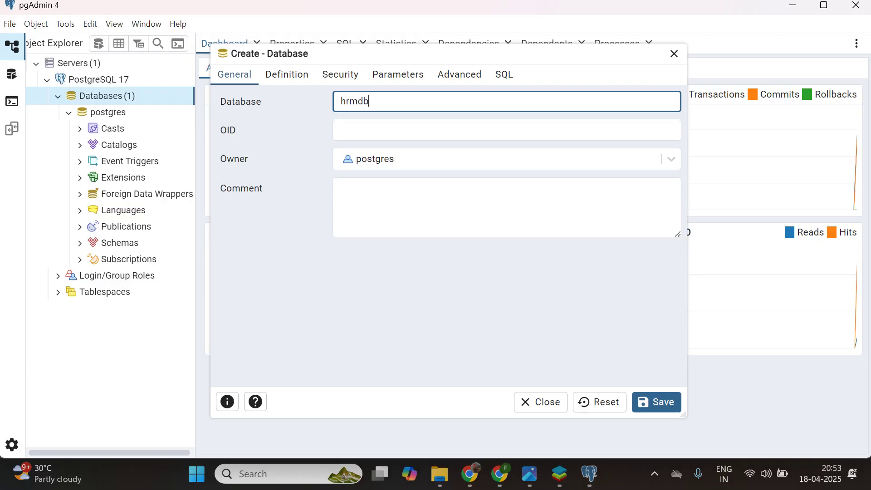
pyautogui.click(657, 402)
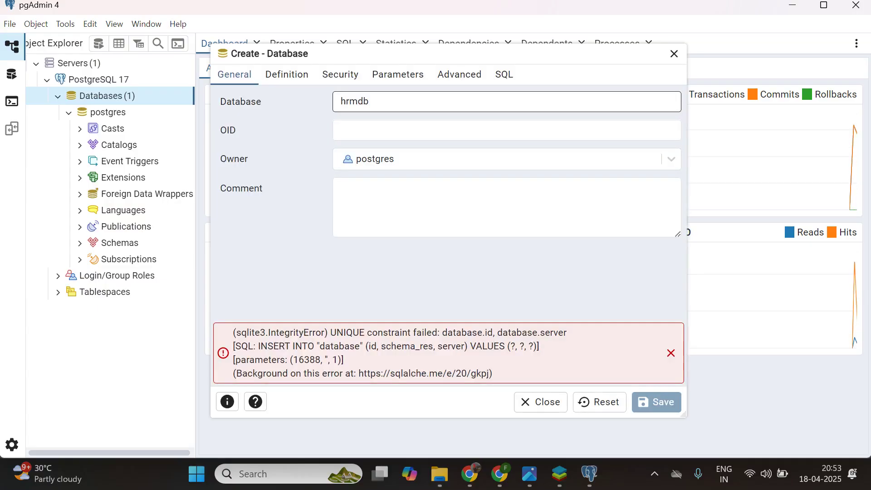
# - Change the database name to hrmcoredb and try saving again
pyautogui.click(370, 102)
pyautogui.press('BackSpace')
pyautogui.press('BackSpace')
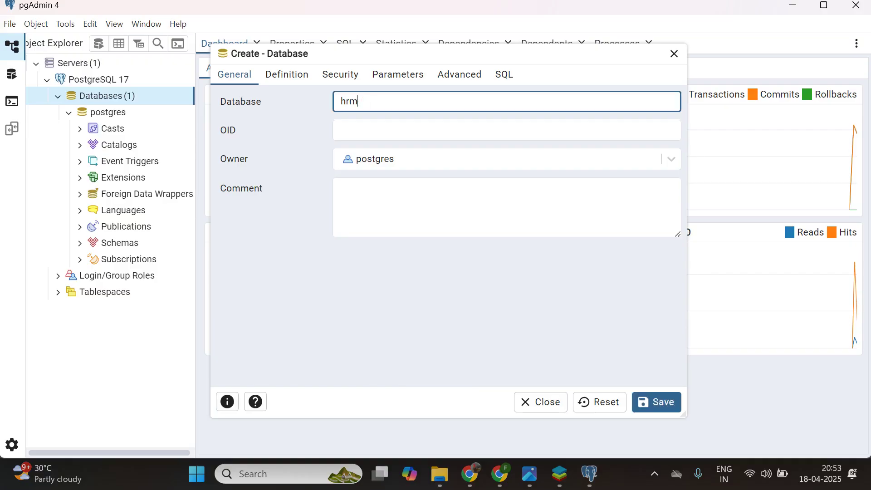
pyautogui.write('c')
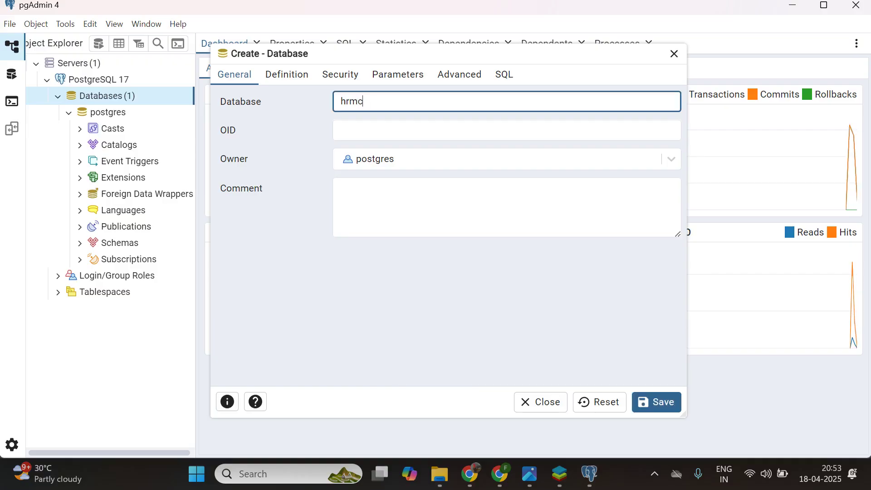
pyautogui.write('oredb')
pyautogui.click(657, 402)
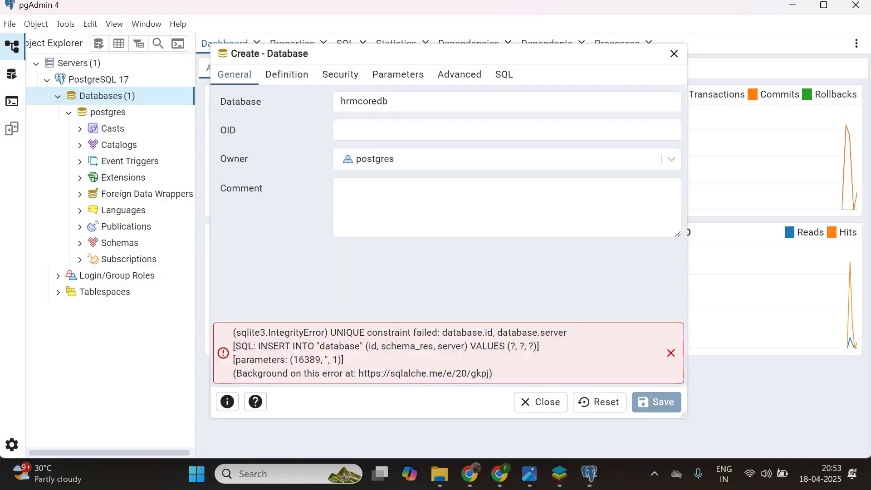
# - Replace the name with empdb and save the new database
pyautogui.click(454, 102)
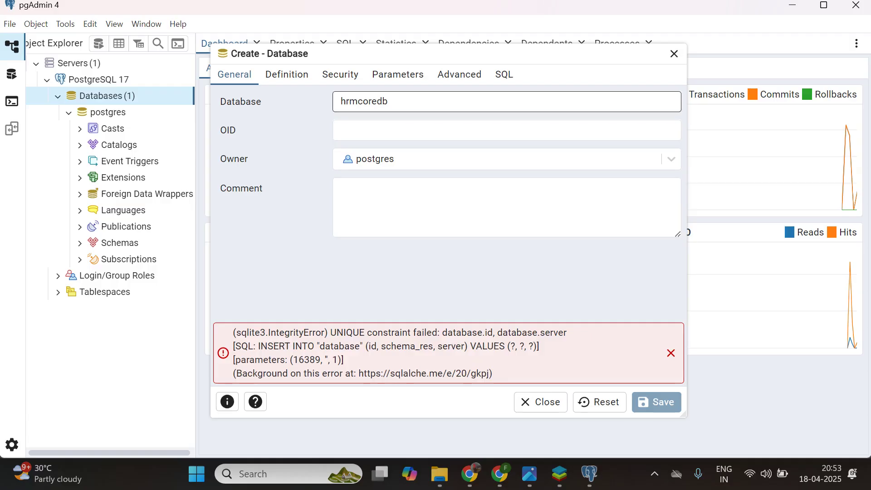
pyautogui.hotkey('ctrl', 'a')
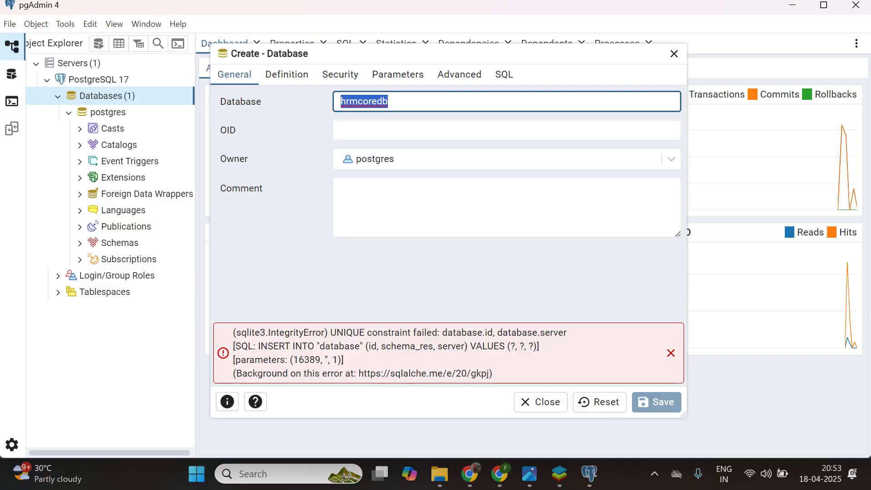
pyautogui.write('empdb')
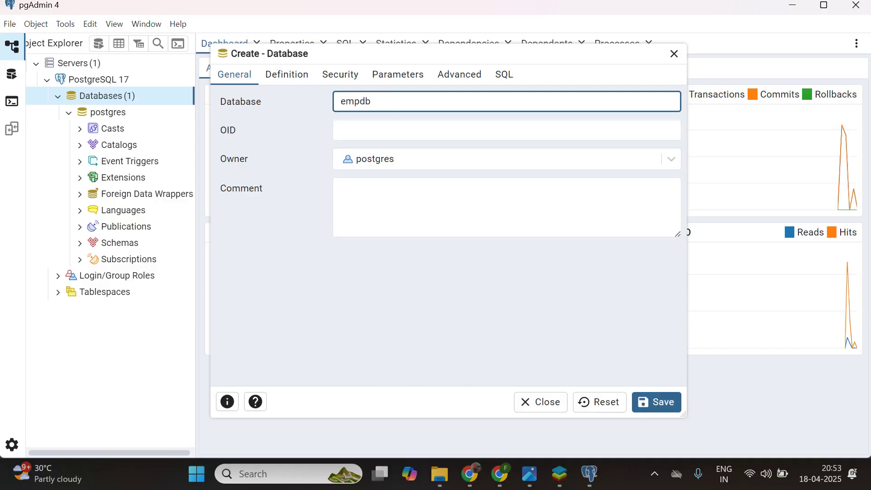
pyautogui.click(657, 402)
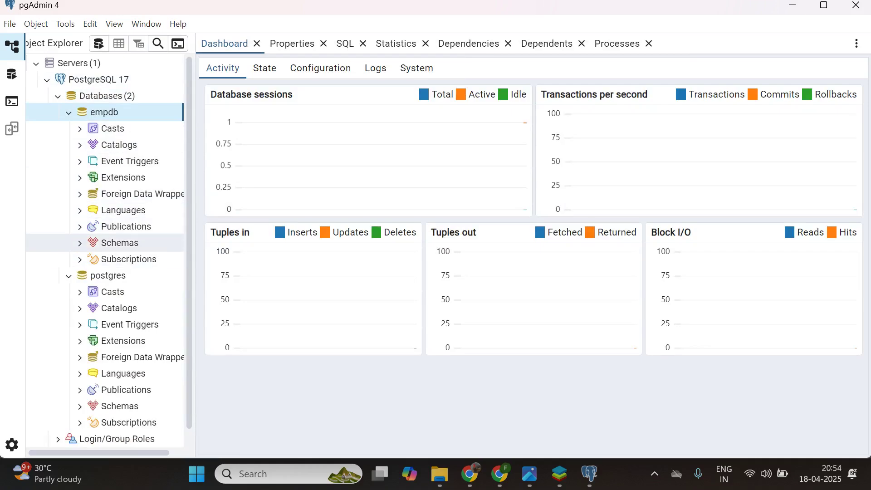
# - Expand empdb > Schemas > public > Tables and open the Query Tool
pyautogui.click(119, 243)
pyautogui.scroll(-5, 105, 277)
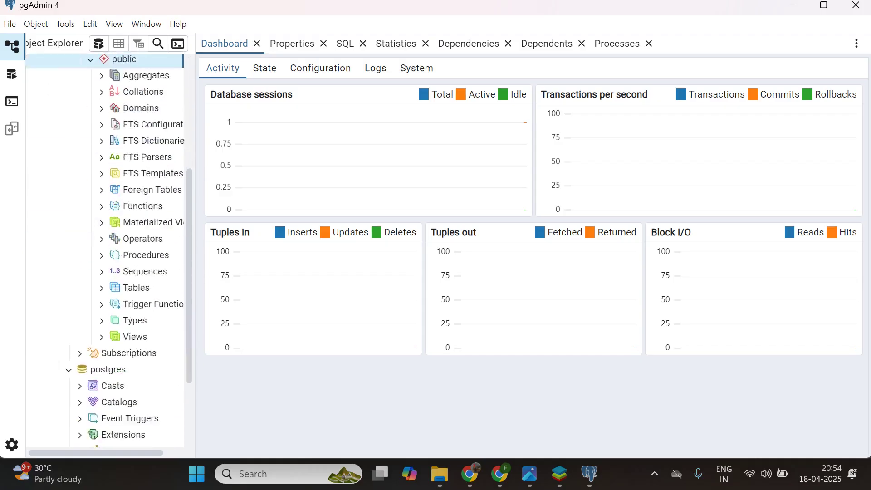
pyautogui.click(136, 284)
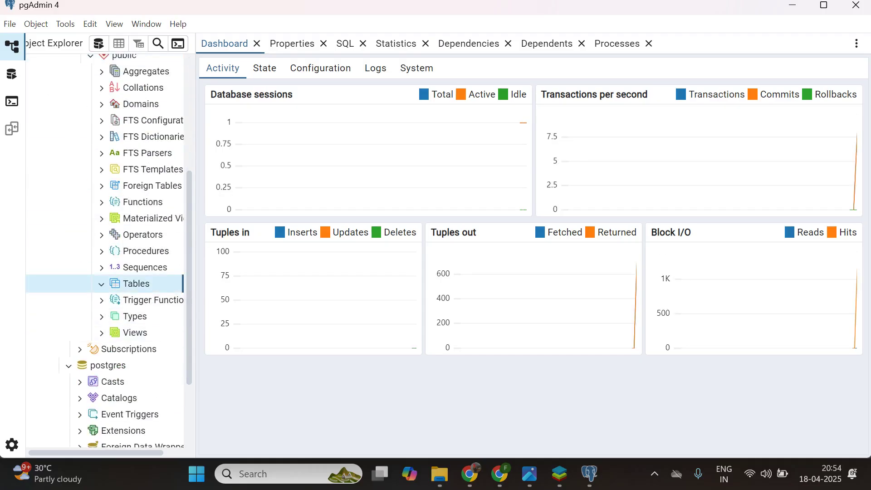
pyautogui.rightClick(139, 285)
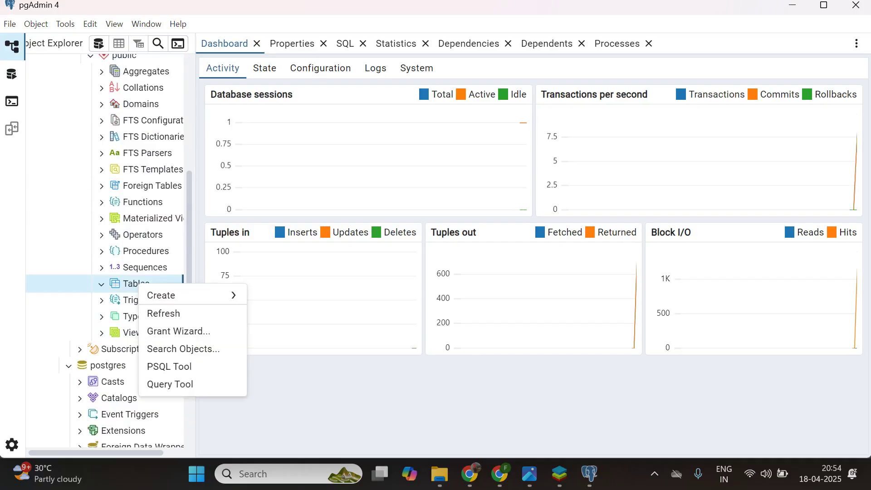
pyautogui.click(170, 384)
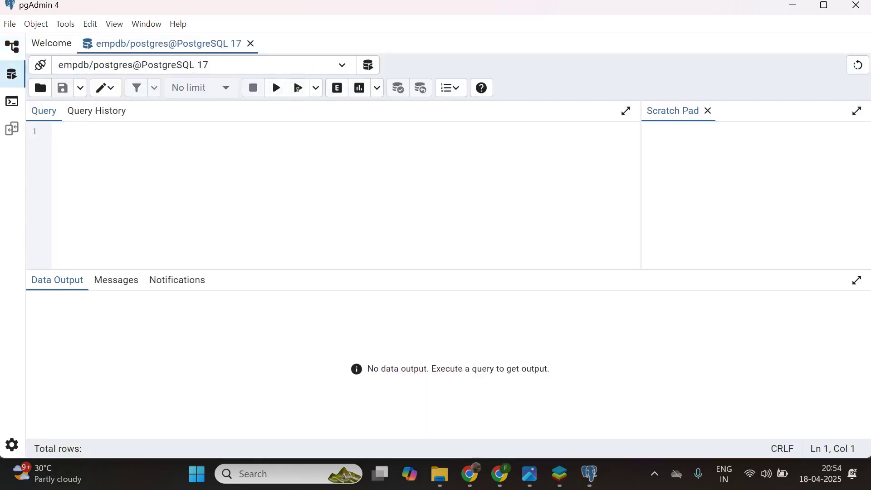
# - Run create table employee(empid int, empname varchar(255))
pyautogui.write('craete table')
pyautogui.press('BackSpace')
pyautogui.press('BackSpace')
pyautogui.press('BackSpace')
pyautogui.press('BackSpace')
pyautogui.press('BackSpace')
pyautogui.press('BackSpace')
pyautogui.press('BackSpace')
pyautogui.press('BackSpace')
pyautogui.press('BackSpace')
pyautogui.press('BackSpace')
pyautogui.press('BackSpace')
pyautogui.press('BackSpace')
pyautogui.press('BackSpace')
pyautogui.write('create table em')
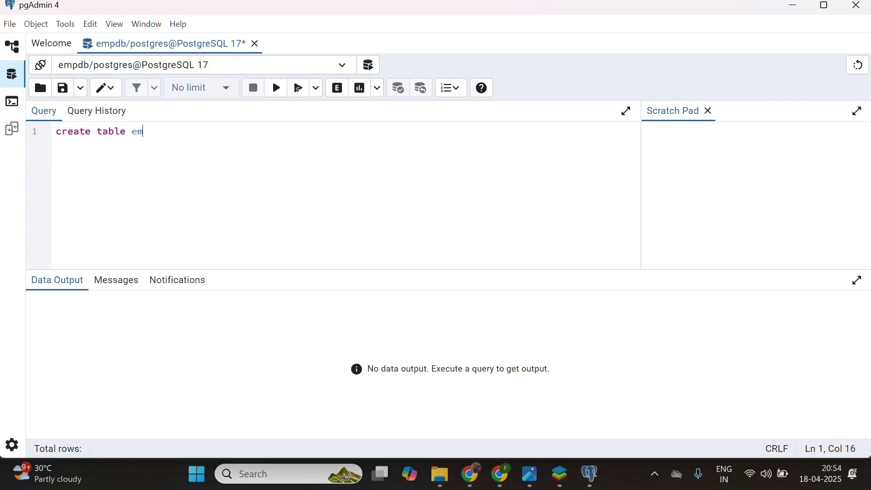
pyautogui.write('ployee()')
pyautogui.press('Left')
pyautogui.write('empid ')
pyautogui.write('int')
pyautogui.write(', empname ')
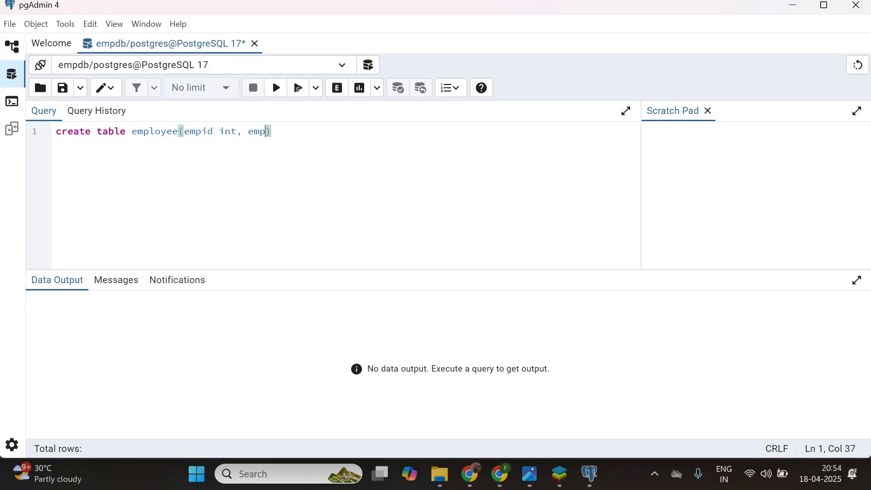
pyautogui.write('varchar')
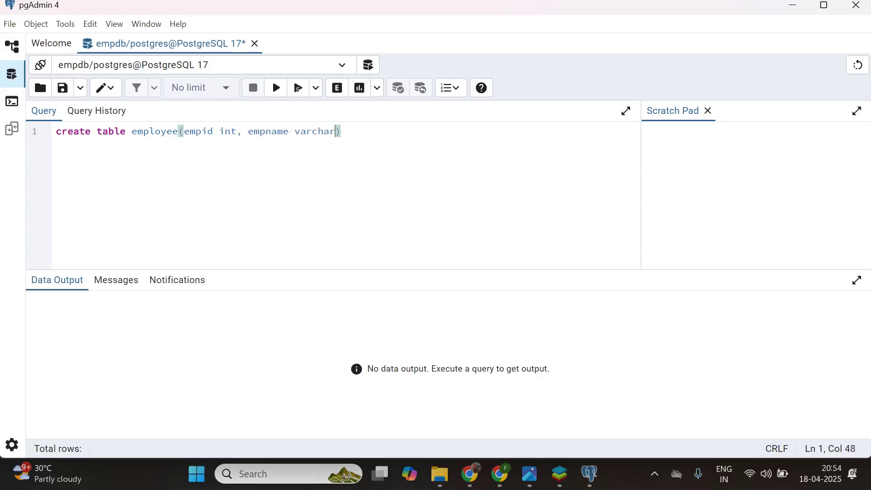
pyautogui.write('()')
pyautogui.press('Left')
pyautogui.write('255')
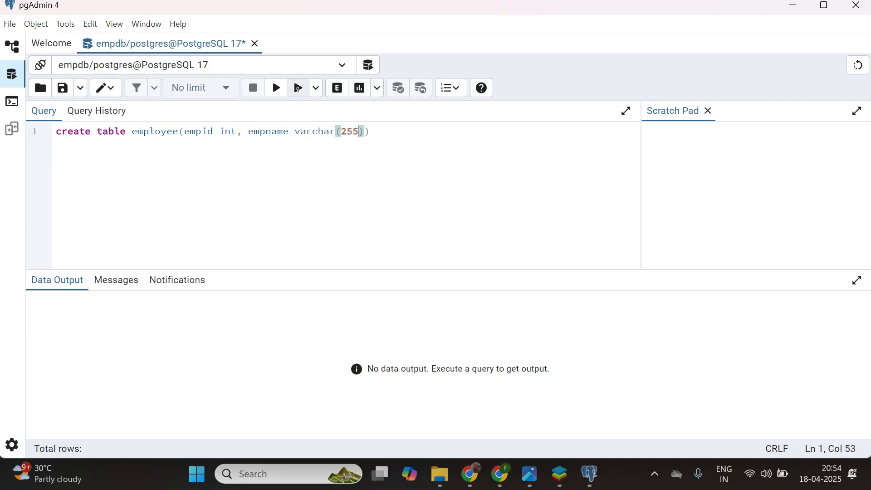
pyautogui.click(276, 88)
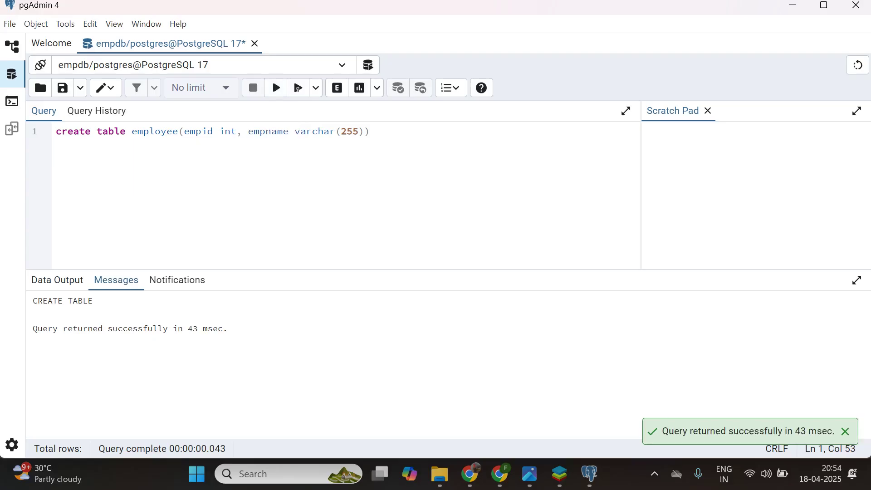
pyautogui.moveTo(48, 329); pyautogui.dragTo(168, 328)
# - Insert a row with empid 121 and an employee name, executing only that line
pyautogui.click(385, 132)
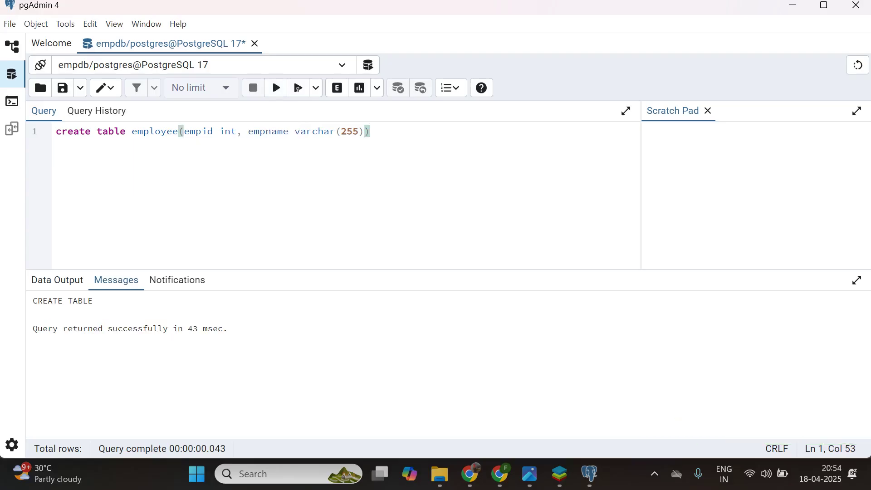
pyautogui.press('Return')
pyautogui.press('Return')
pyautogui.write('inser')
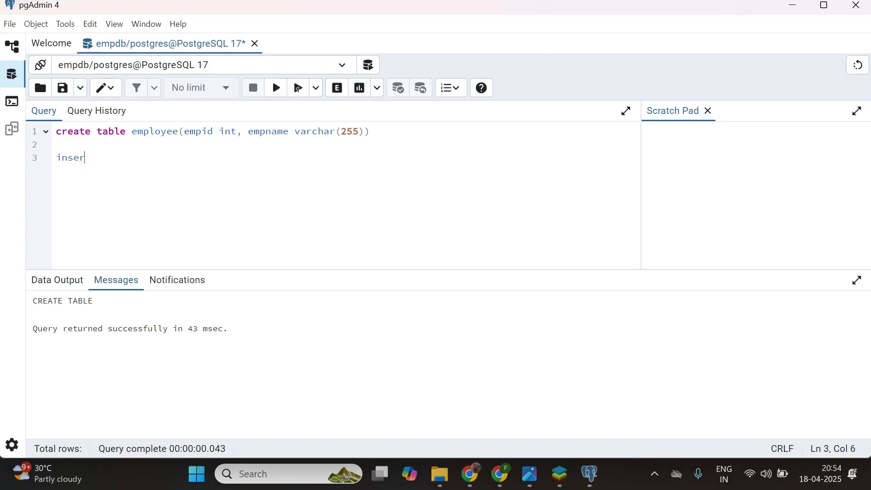
pyautogui.write('t into emp')
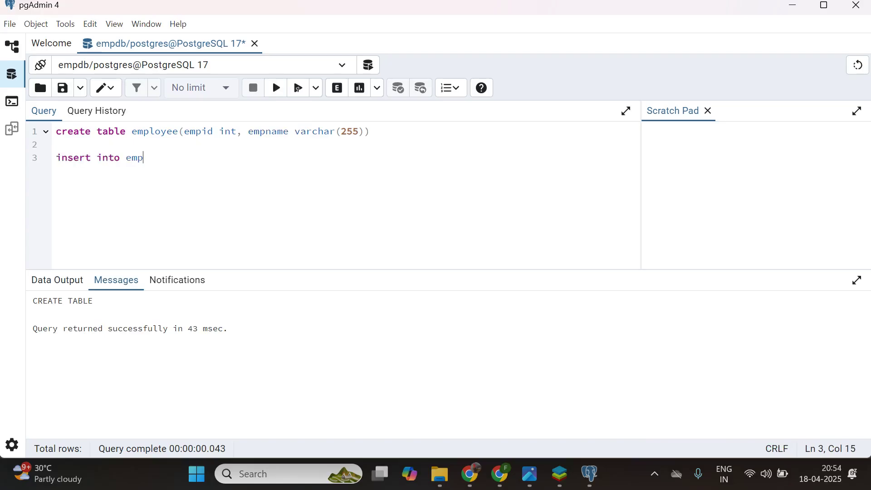
pyautogui.write('loyee values(')
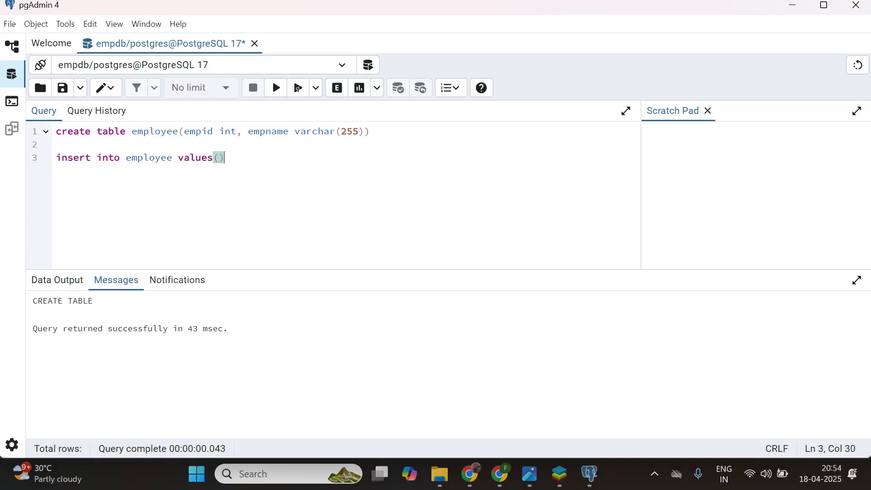
pyautogui.press('Left')
pyautogui.write("121, ''")
pyautogui.press('Left')
pyautogui.write('SWARA')
pyautogui.press('End')
pyautogui.hotkey('shift', 'Home')
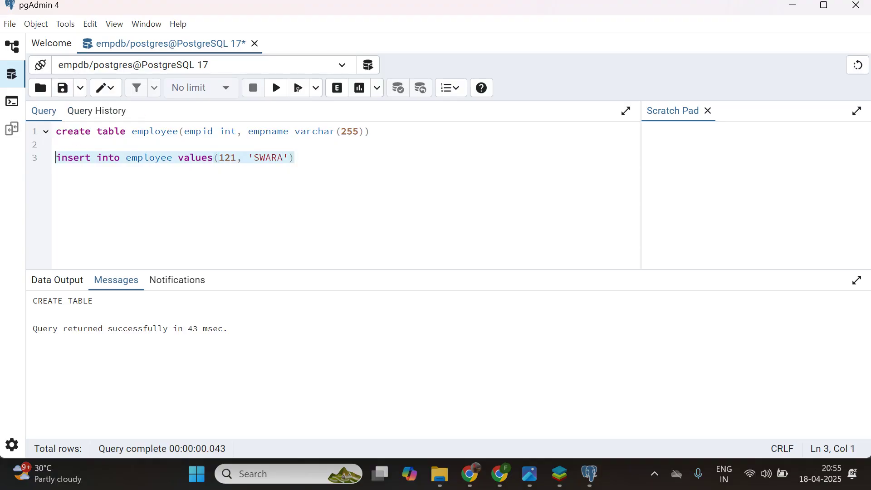
pyautogui.click(277, 88)
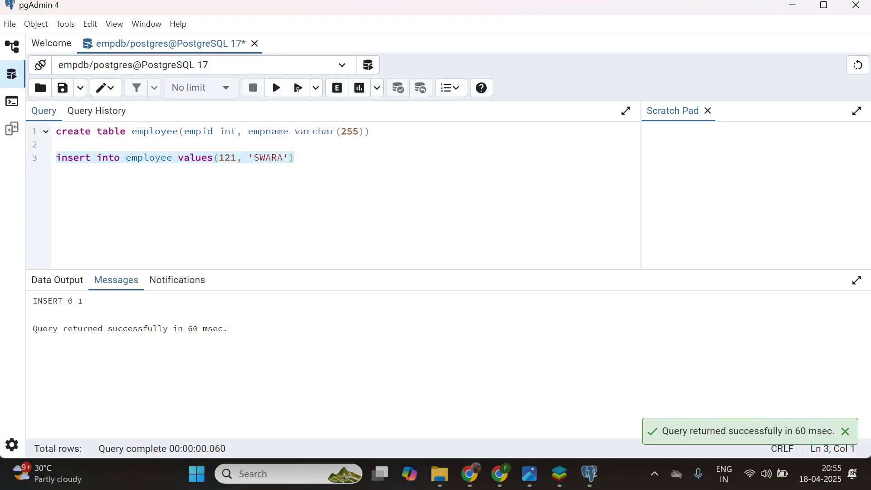
# - Add and run select * from employee to list the inserted row
pyautogui.press('End')
pyautogui.press('Return')
pyautogui.press('Return')
pyautogui.write('sele')
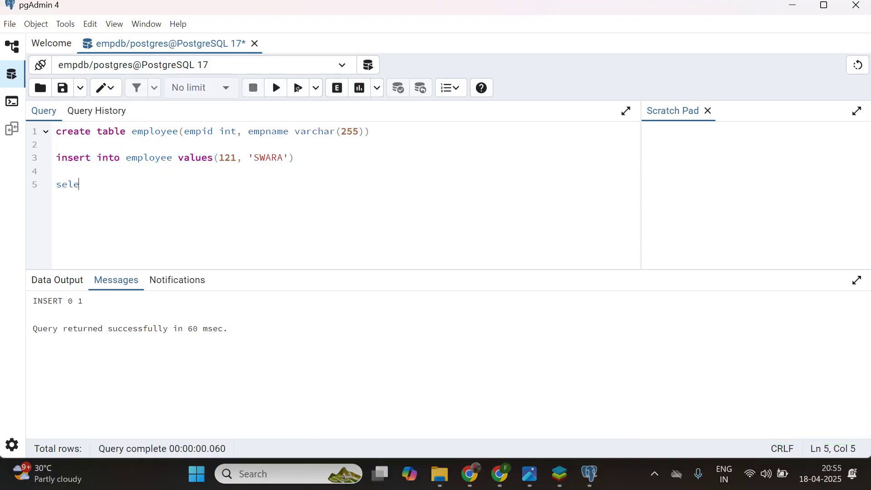
pyautogui.write('ct * from em')
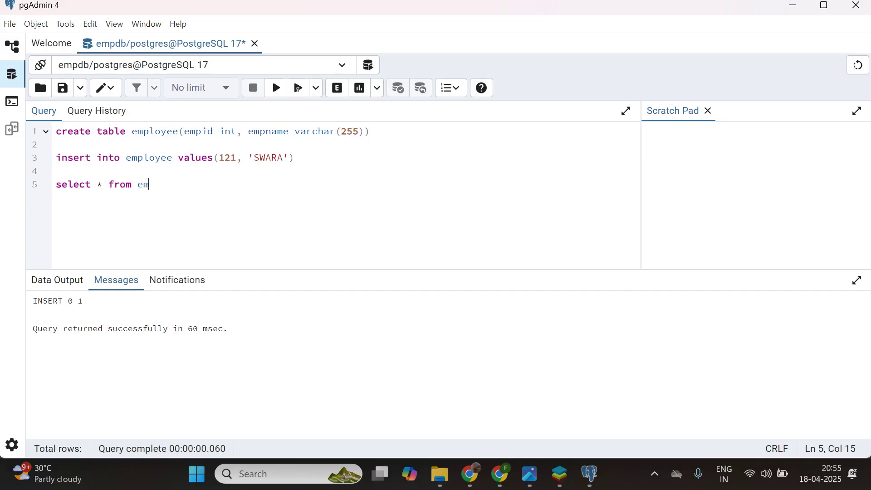
pyautogui.write('ployee')
pyautogui.hotkey('shift', 'Home')
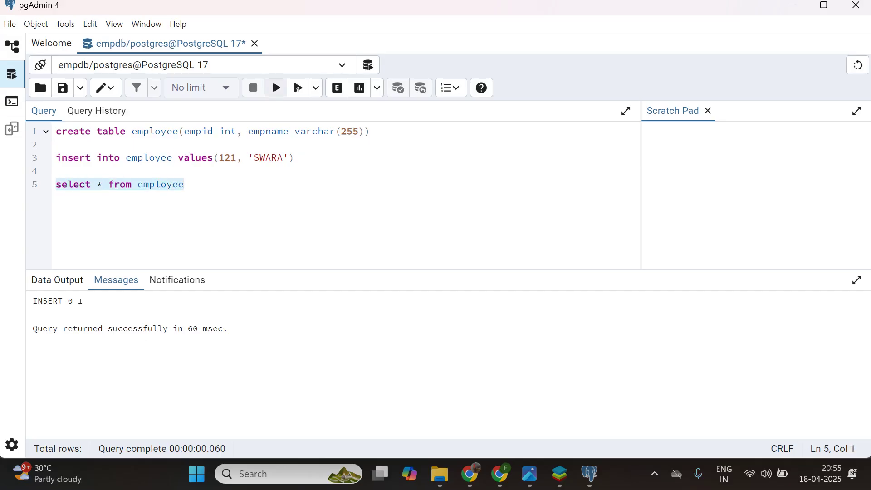
pyautogui.click(277, 87)
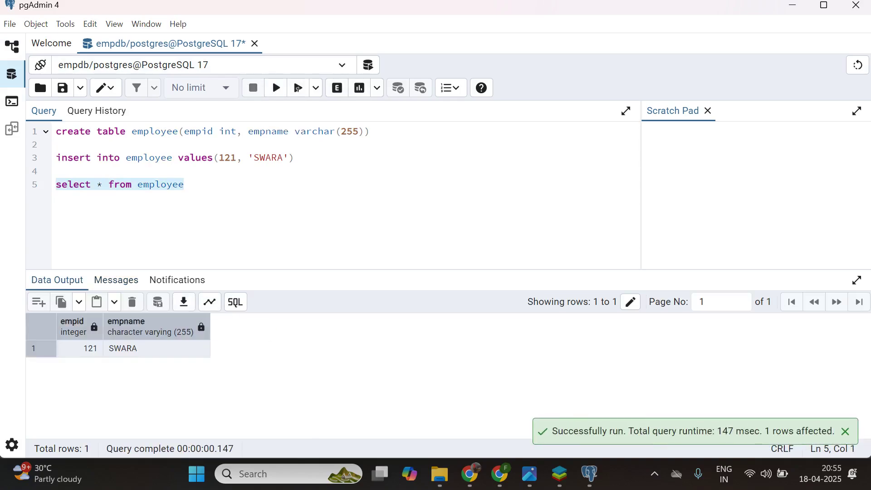
pyautogui.click(232, 158)
# - Edit the insert to empid 122 with a new name, run it, then rerun the select
pyautogui.press('Delete')
pyautogui.write('2')
pyautogui.doubleClick(268, 157)
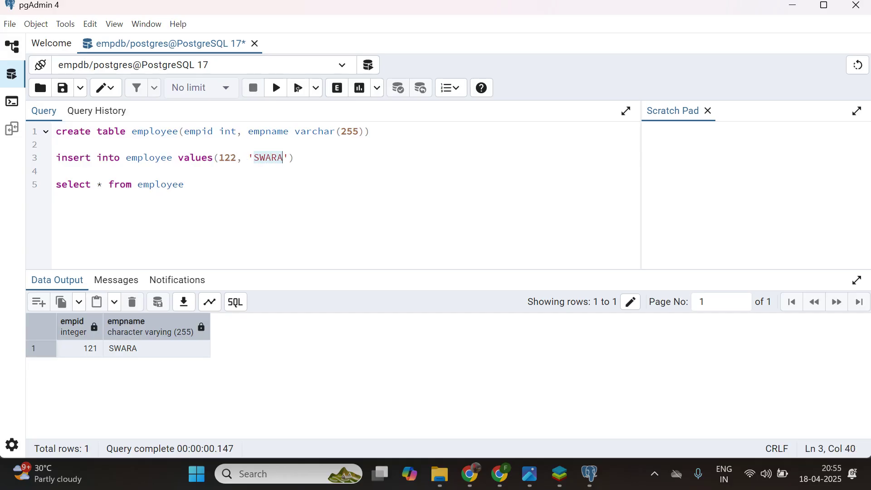
pyautogui.write('LAKSHMI')
pyautogui.moveTo(306, 158); pyautogui.dragTo(55, 158)
pyautogui.click(276, 87)
pyautogui.moveTo(184, 185); pyautogui.dragTo(56, 185)
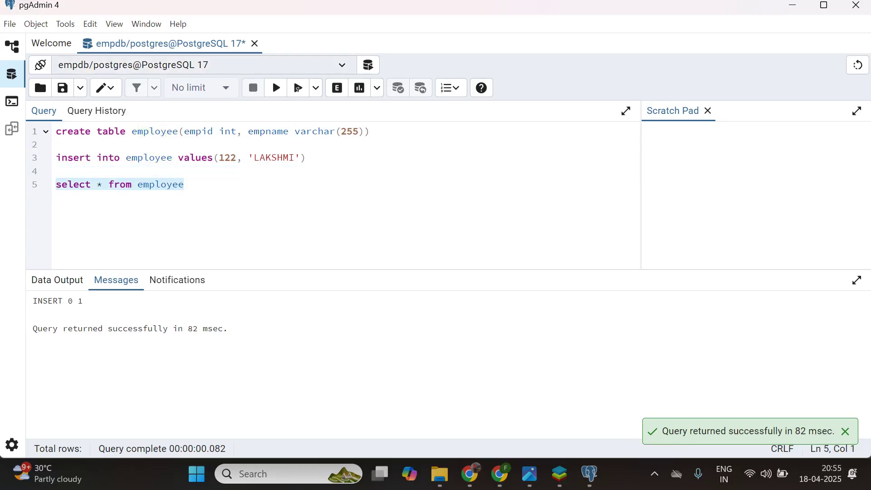
pyautogui.click(276, 88)
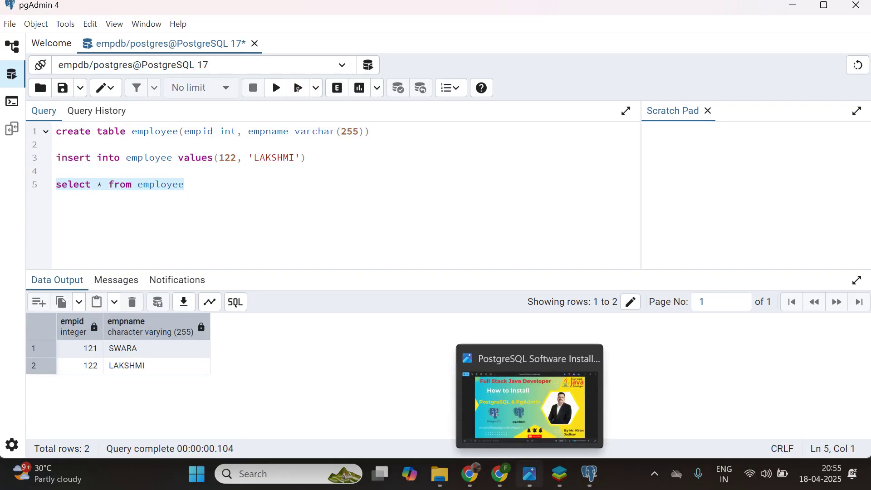
# - Bring the PostgreSQL Software Installation.png title image back in front of pgAdmin
pyautogui.click(530, 474)
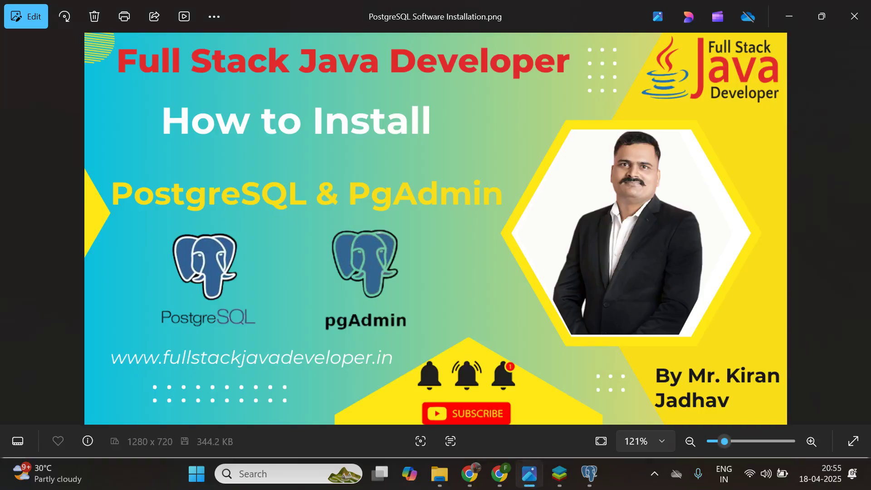
pyautogui.click(589, 473)
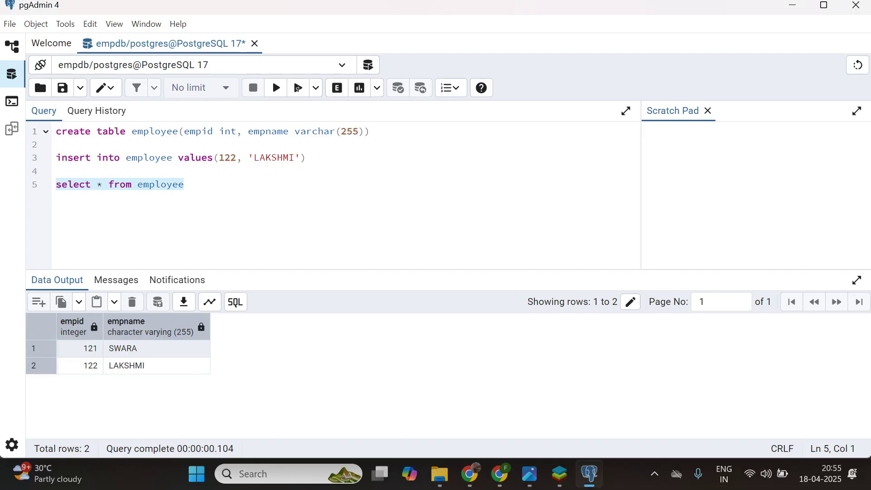
pyautogui.moveTo(186, 184); pyautogui.dragTo(14, 102)
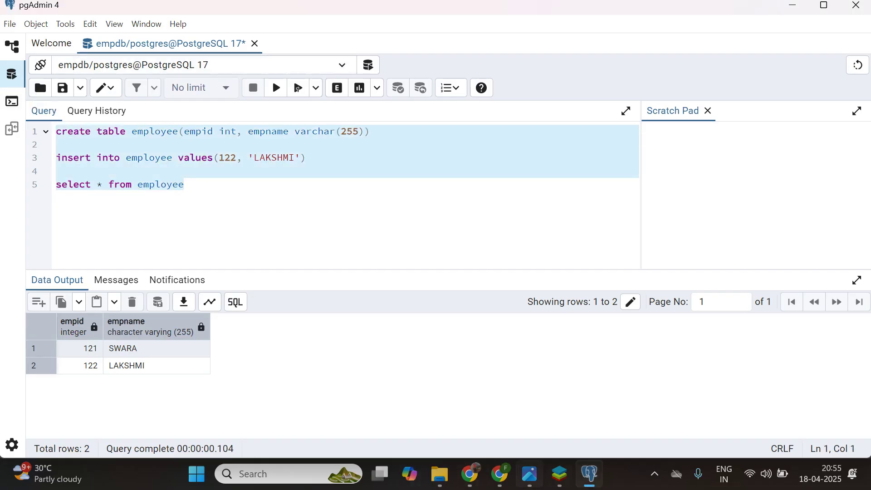
pyautogui.click(530, 474)
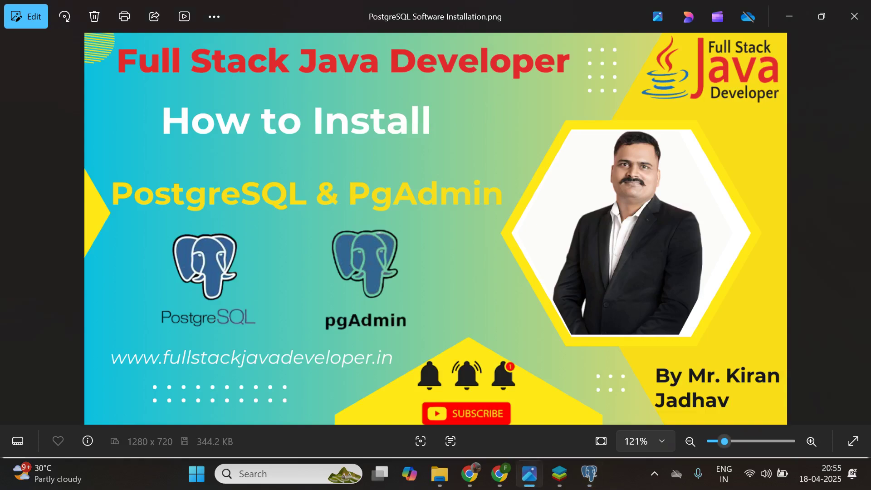